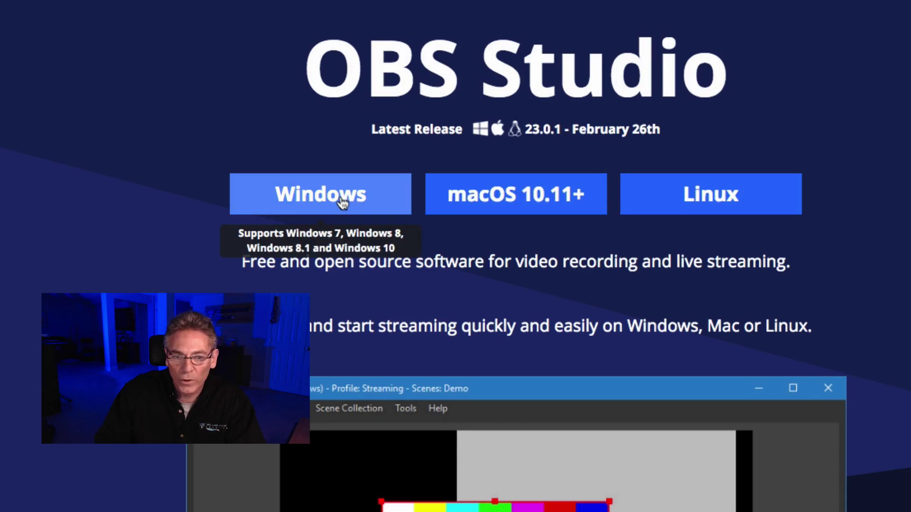
# Step: Download the OBS Studio 23.0.1 installer for macOS 10.11+ from obsproject.com
pyautogui.click(492, 204)
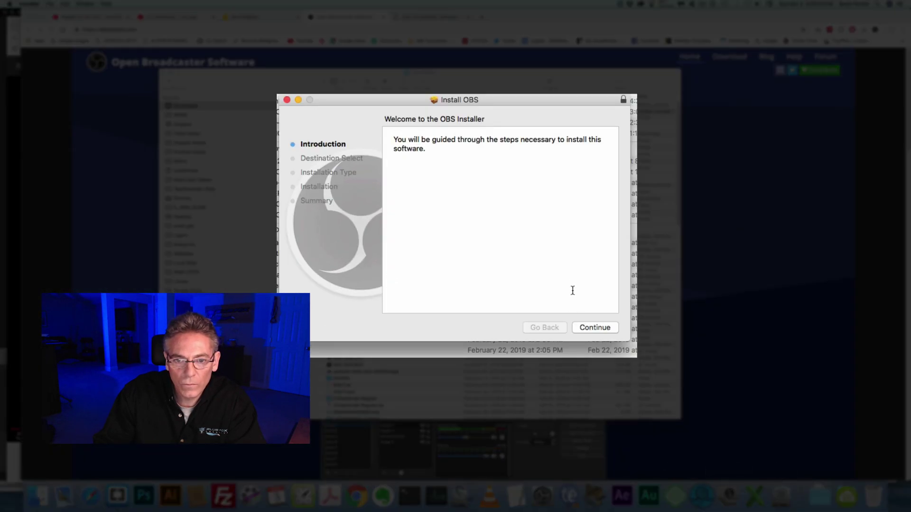
# Step: Run a standard OBS install on Macintosh HD with the admin password, then trash the installer package
pyautogui.click(595, 328)
pyautogui.click(595, 332)
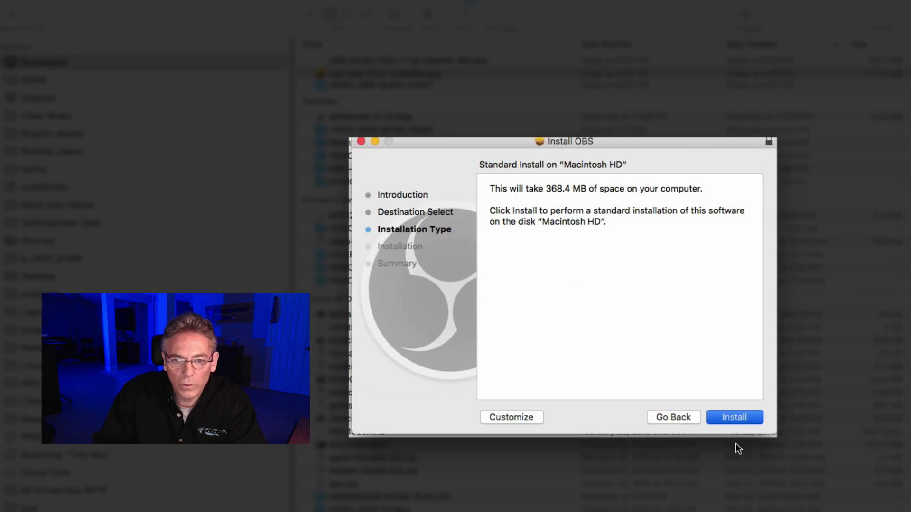
pyautogui.press('Return')
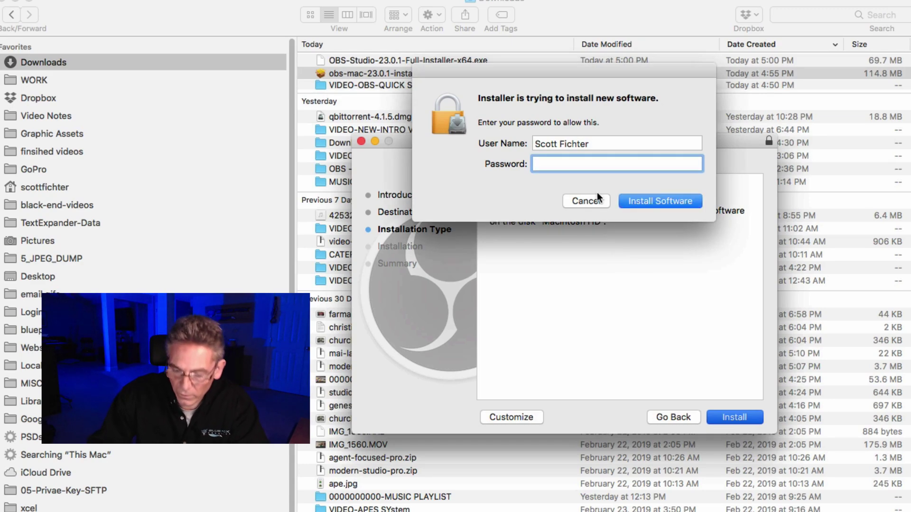
pyautogui.write('••••••')
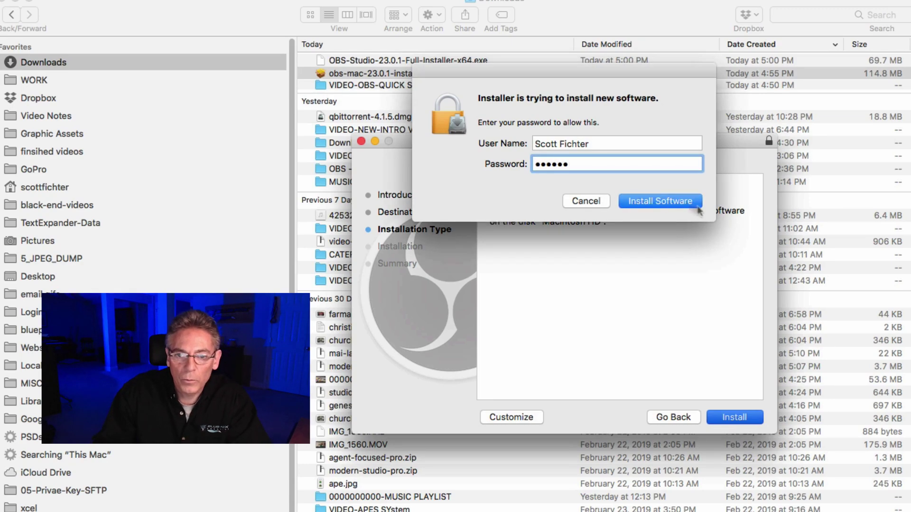
pyautogui.click(694, 204)
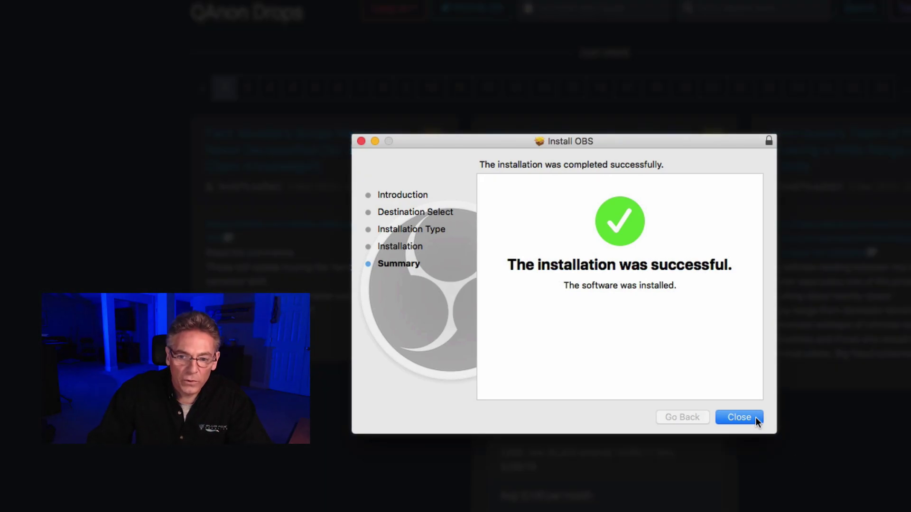
pyautogui.click(743, 420)
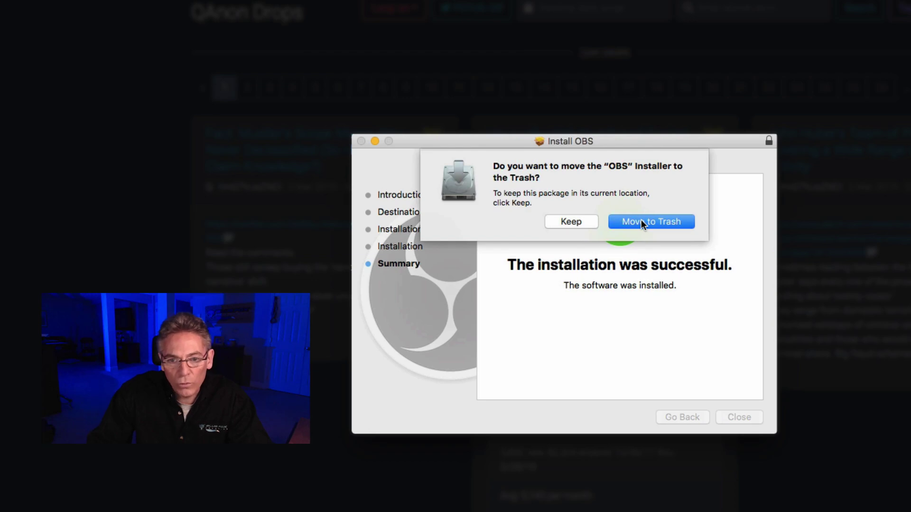
pyautogui.click(641, 222)
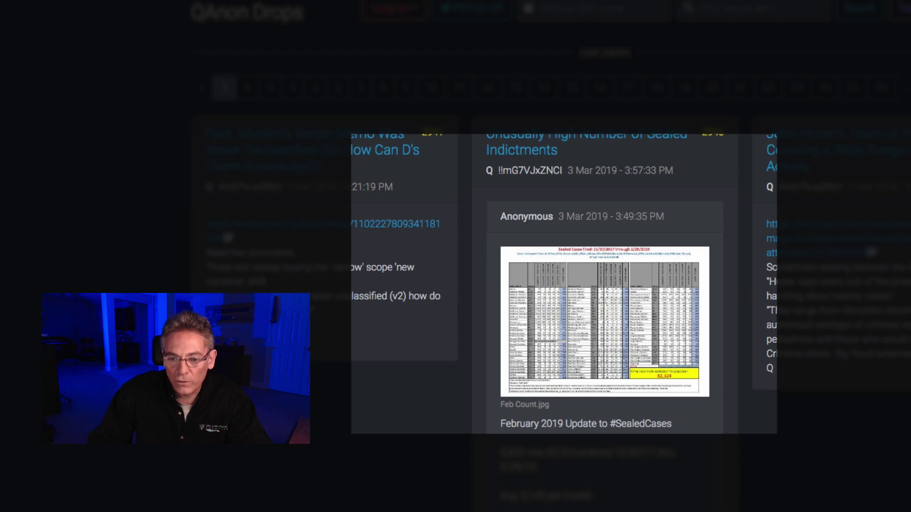
# Step: Launch OBS Studio from the Applications desktop and show its Tools menu
pyautogui.hotkey('ctrl', 'Right')
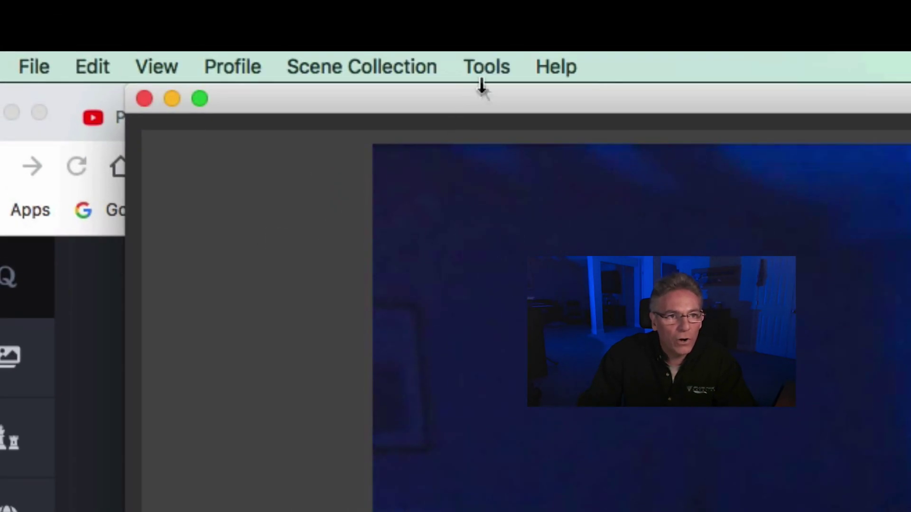
pyautogui.click(485, 68)
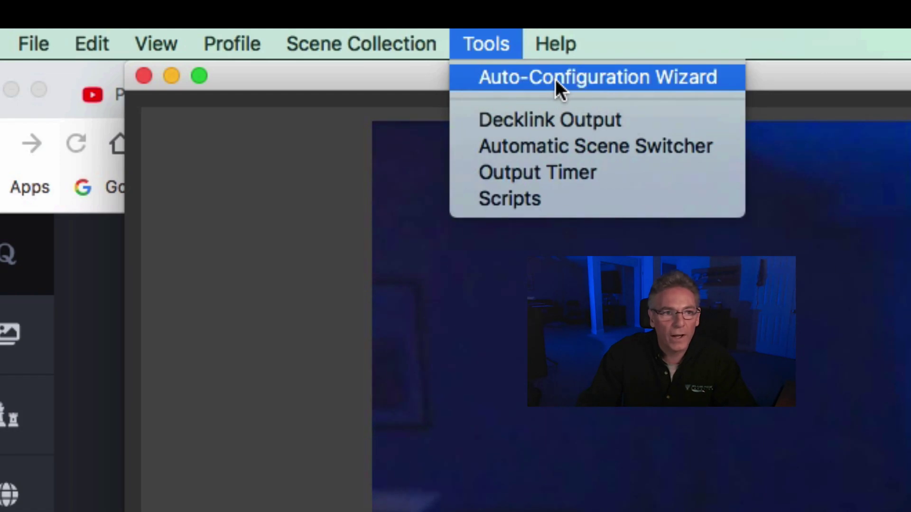
# Step: Start the Auto-Configuration Wizard optimized for streaming, keeping the 2560x1440 video settings
pyautogui.click(555, 78)
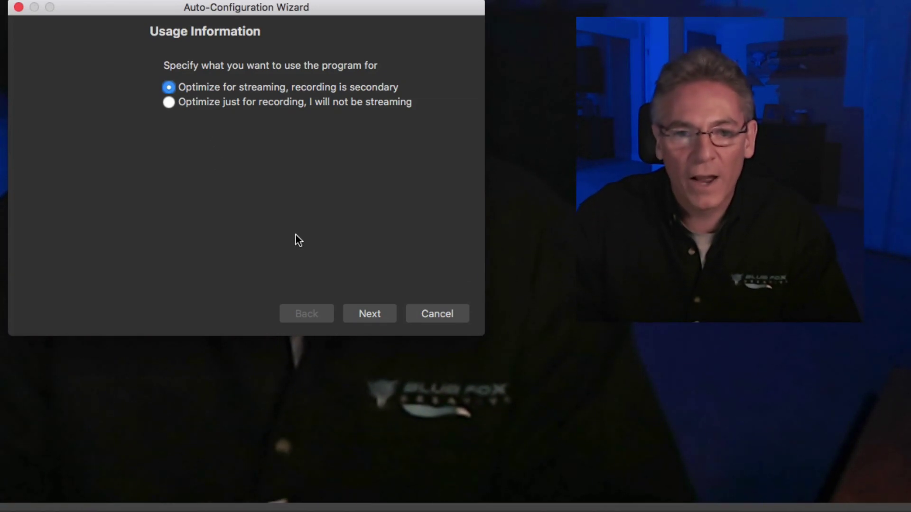
pyautogui.click(366, 315)
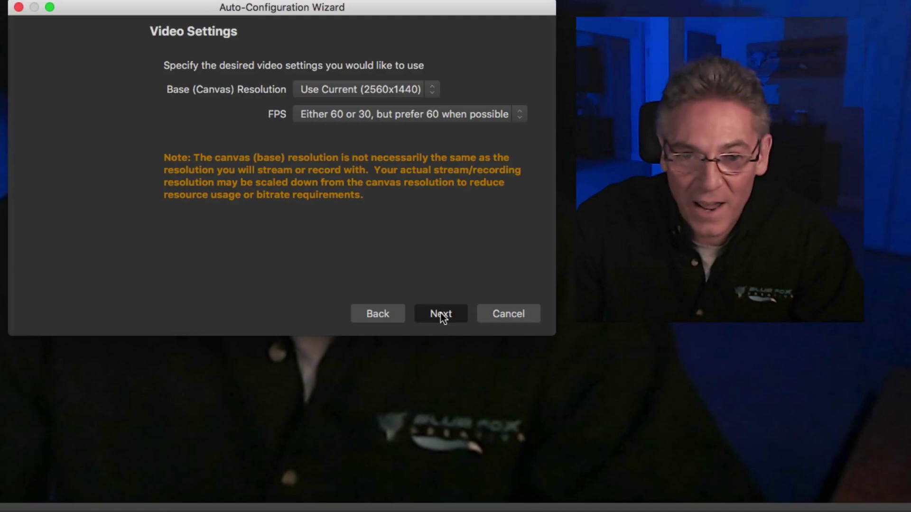
pyautogui.click(441, 316)
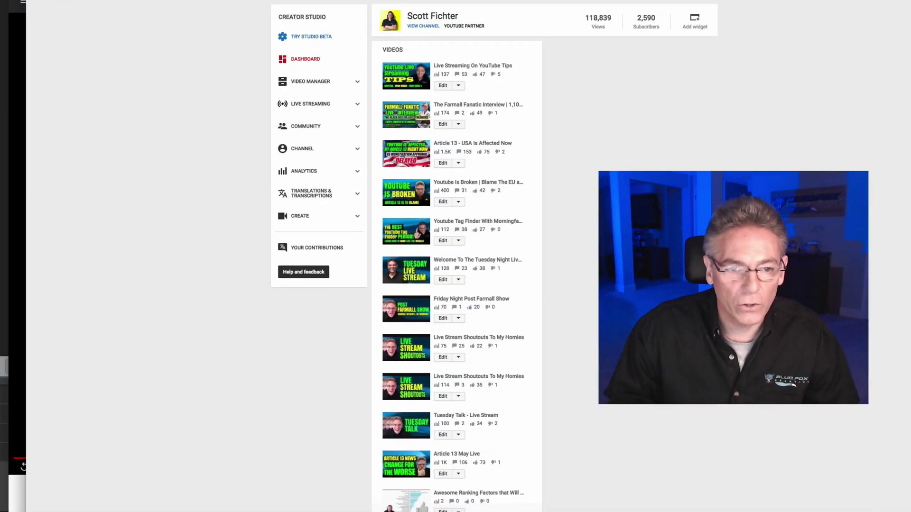
pyautogui.click(306, 105)
pyautogui.scroll(-5, 492, 369)
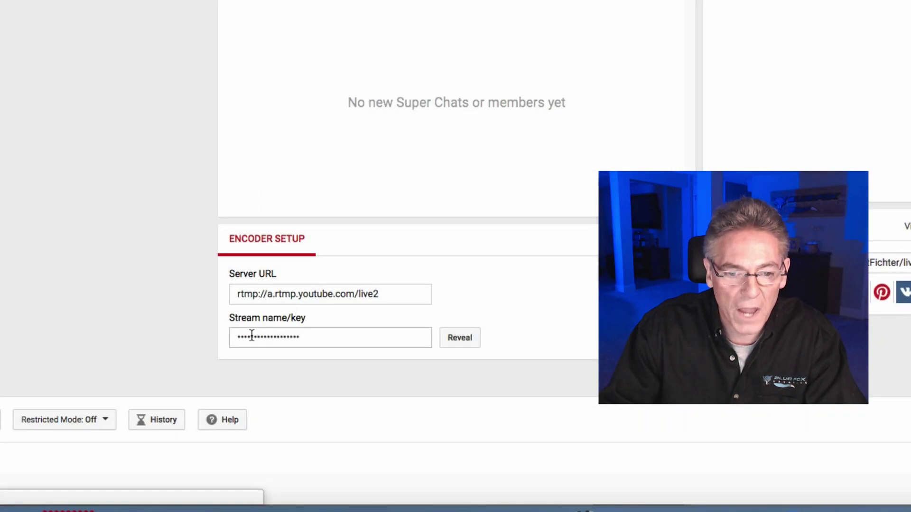
pyautogui.scroll(5, 336, 359)
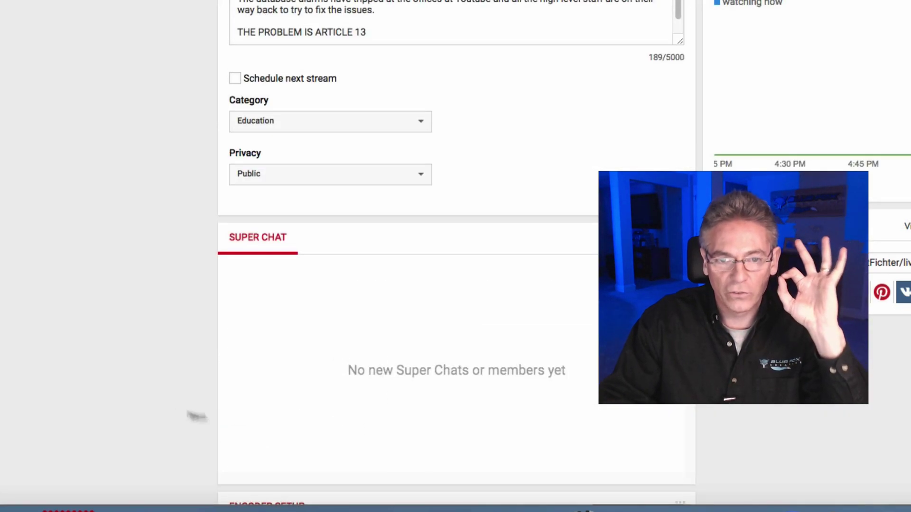
pyautogui.scroll(-5, 161, 399)
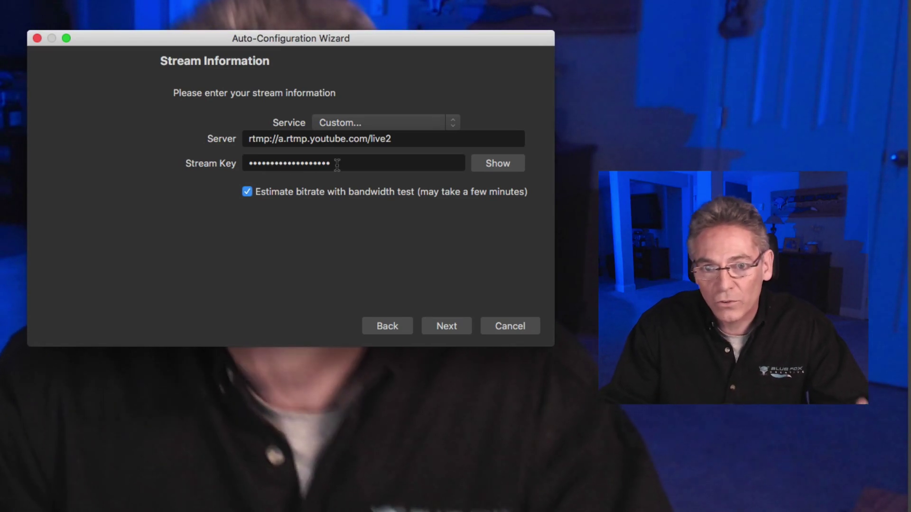
# Step: Choose YouTube / YouTube Gaming as the streaming service and run the wizard's tests
pyautogui.click(371, 124)
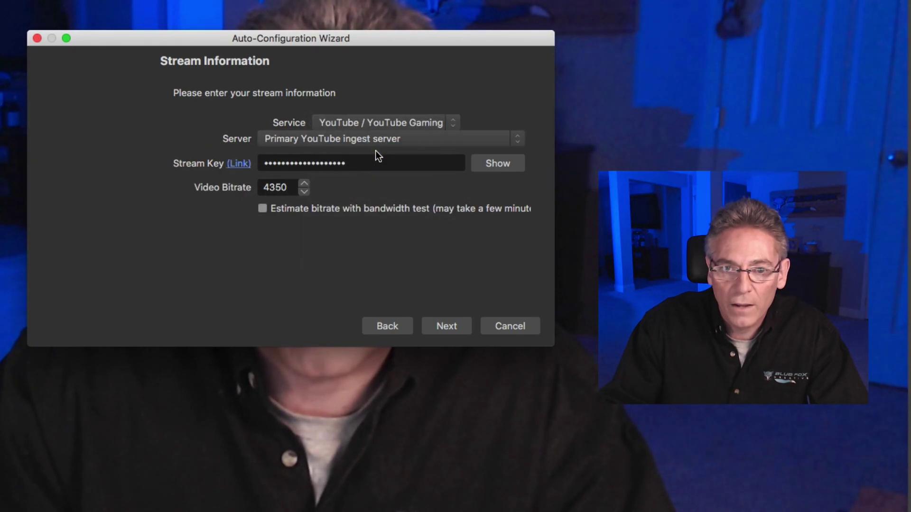
pyautogui.click(447, 327)
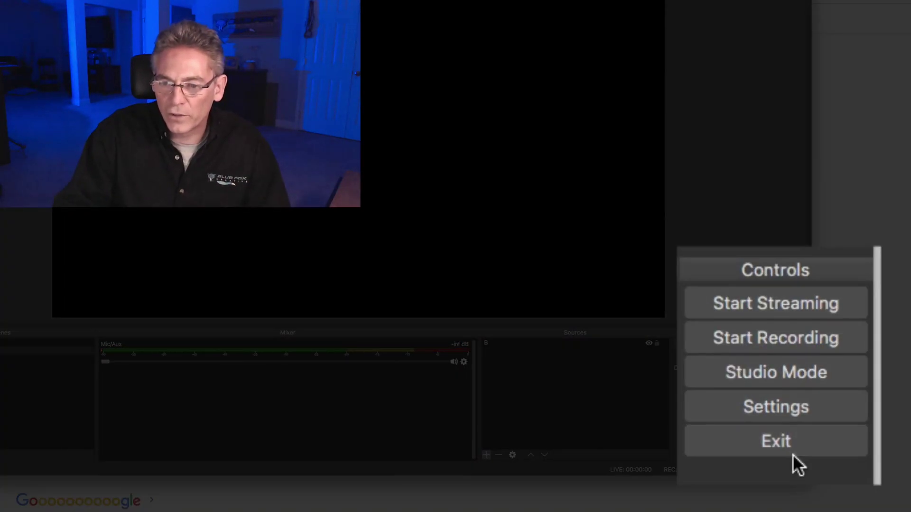
pyautogui.click(798, 400)
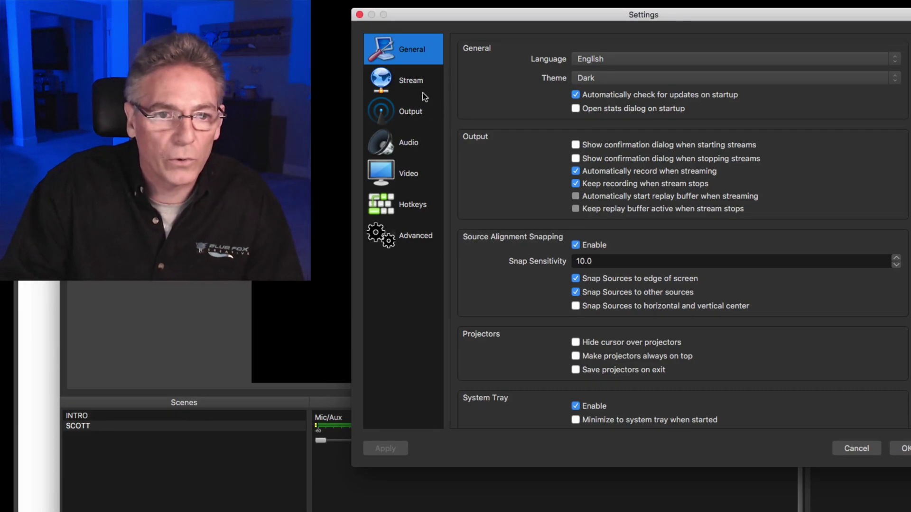
pyautogui.click(413, 81)
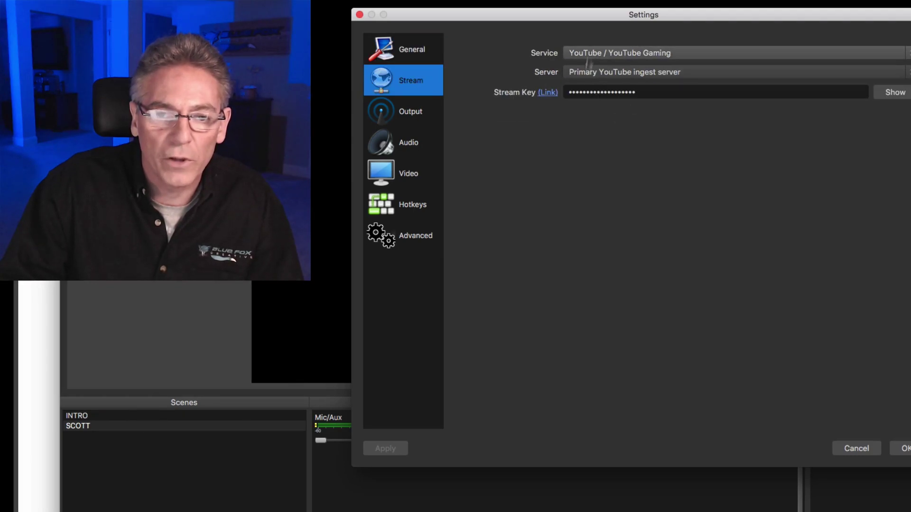
pyautogui.click(411, 113)
pyautogui.click(416, 143)
pyautogui.click(416, 173)
pyautogui.click(419, 204)
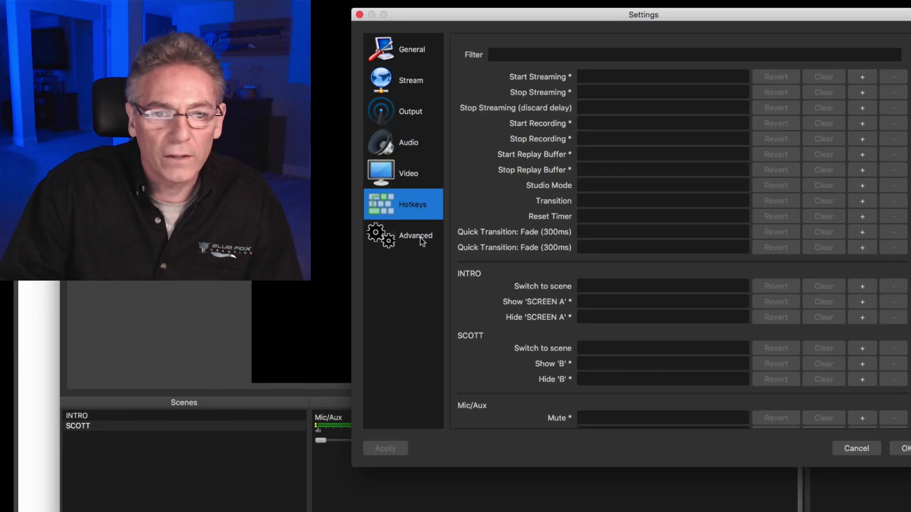
pyautogui.click(420, 238)
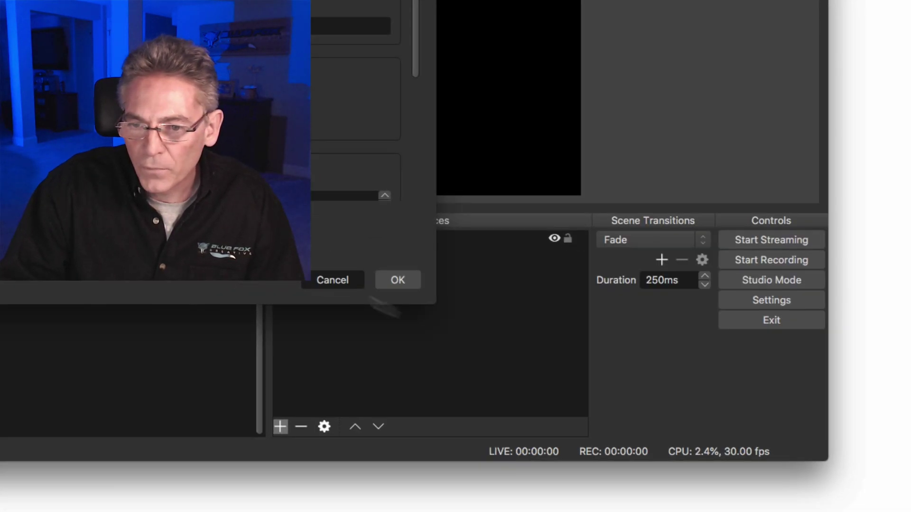
pyautogui.click(867, 450)
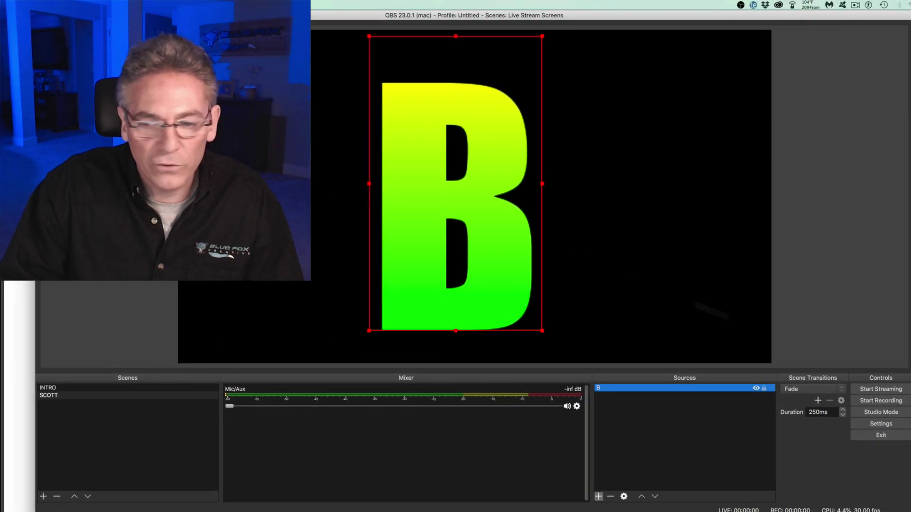
# Step: Select the INTRO scene, enable Studio Mode, and send the previewed scene to program
pyautogui.click(135, 389)
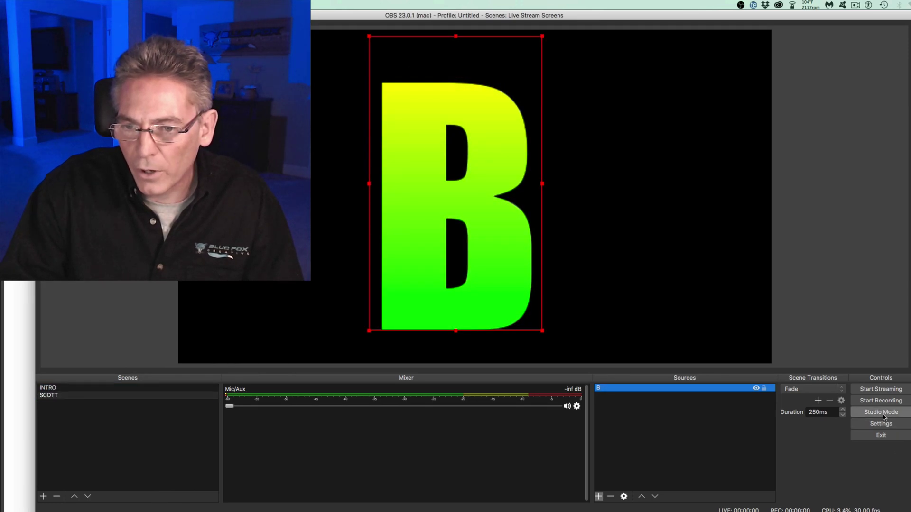
pyautogui.click(885, 412)
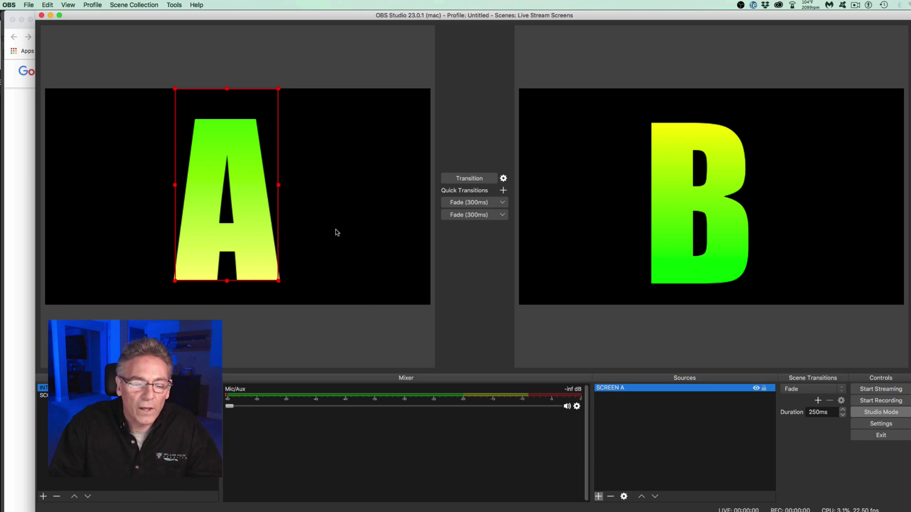
pyautogui.click(469, 178)
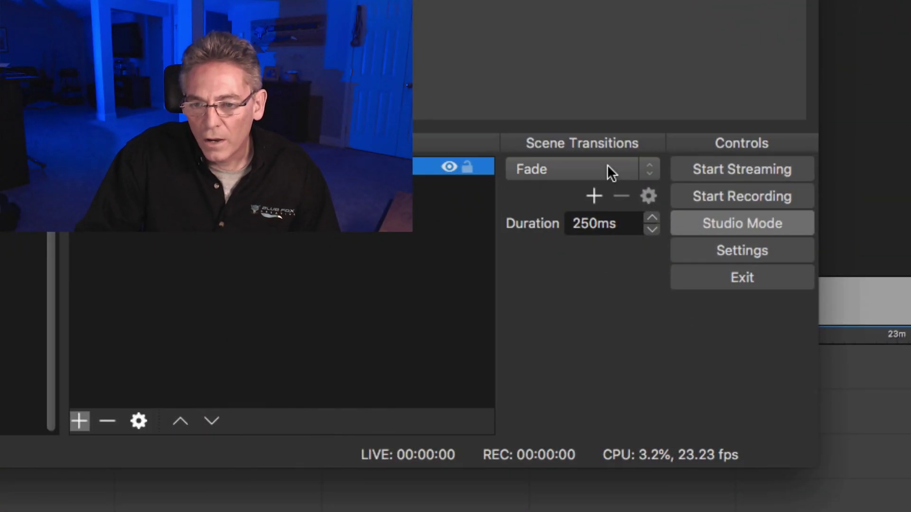
# Step: Add a new transition named Slide with its direction set to Right
pyautogui.click(608, 166)
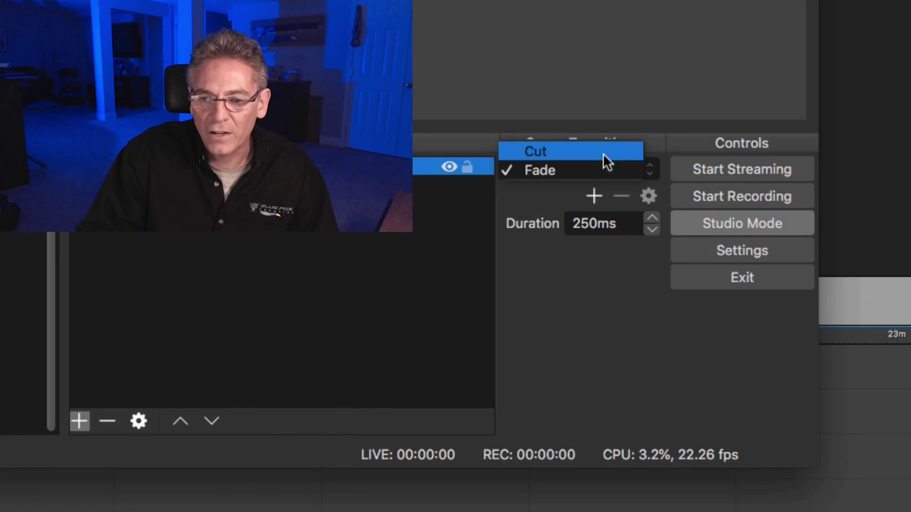
pyautogui.click(603, 152)
pyautogui.click(594, 196)
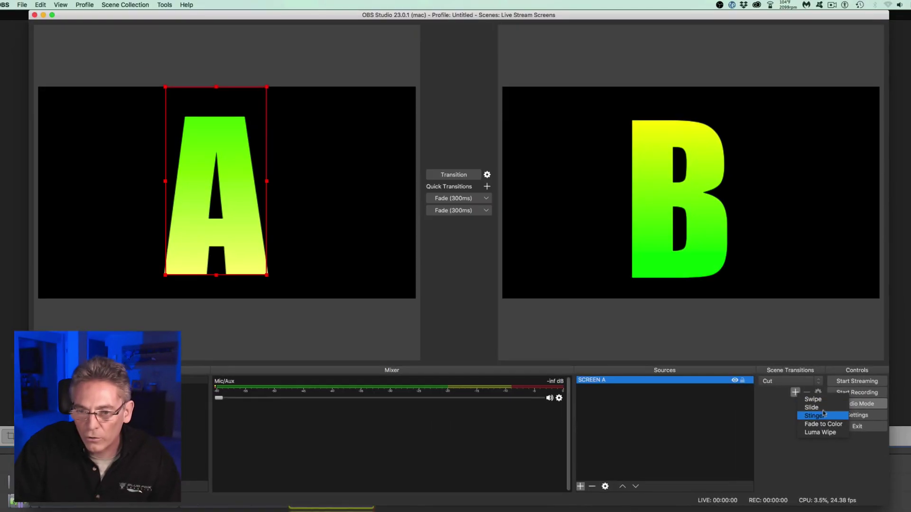
pyautogui.click(828, 408)
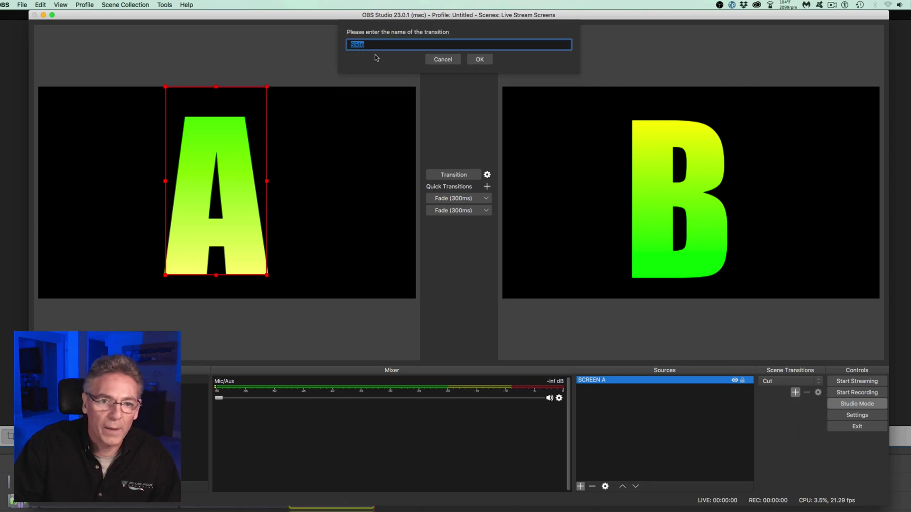
pyautogui.click(480, 60)
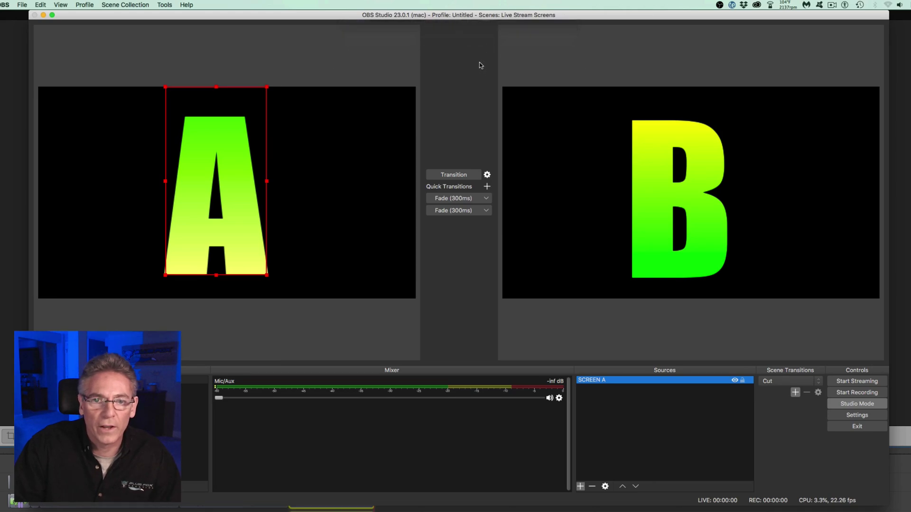
pyautogui.click(444, 149)
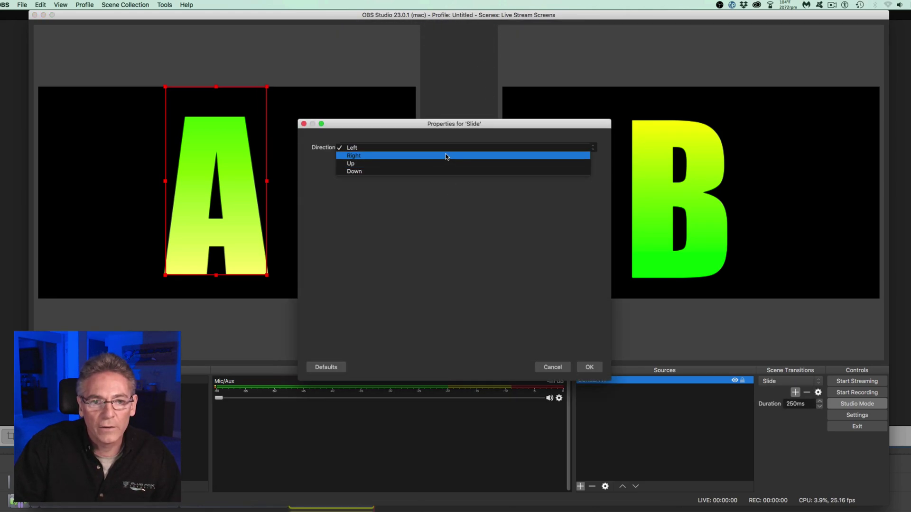
pyautogui.click(446, 157)
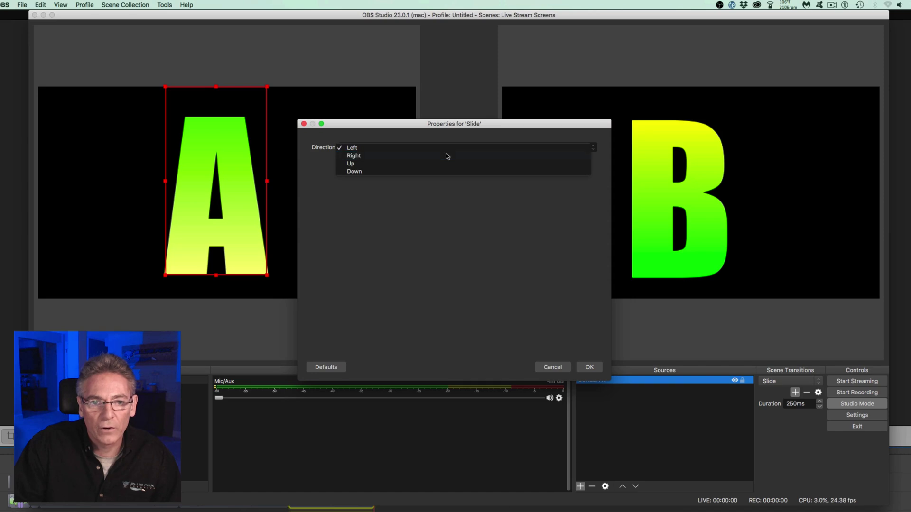
pyautogui.click(589, 368)
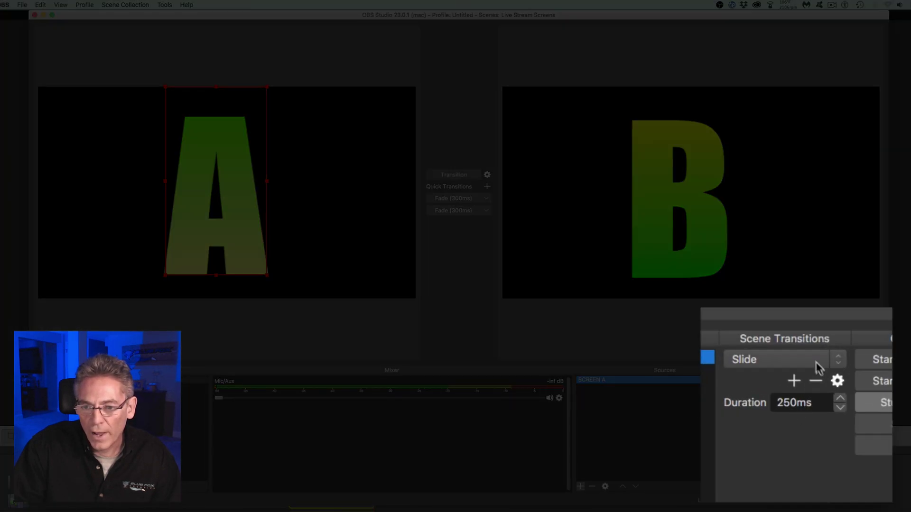
# Step: Keep Slide as the scene transition and swap scenes A and B repeatedly with it
pyautogui.click(816, 364)
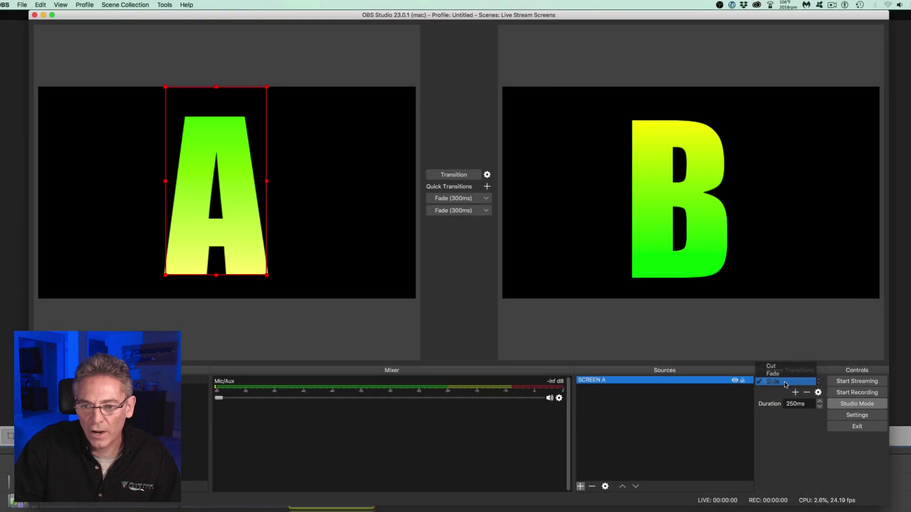
pyautogui.click(785, 382)
pyautogui.click(461, 179)
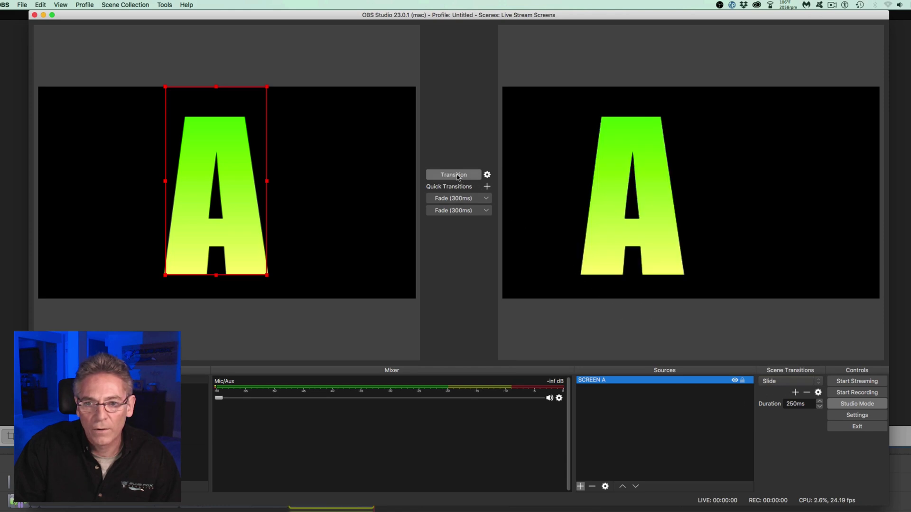
pyautogui.click(459, 178)
pyautogui.click(459, 178)
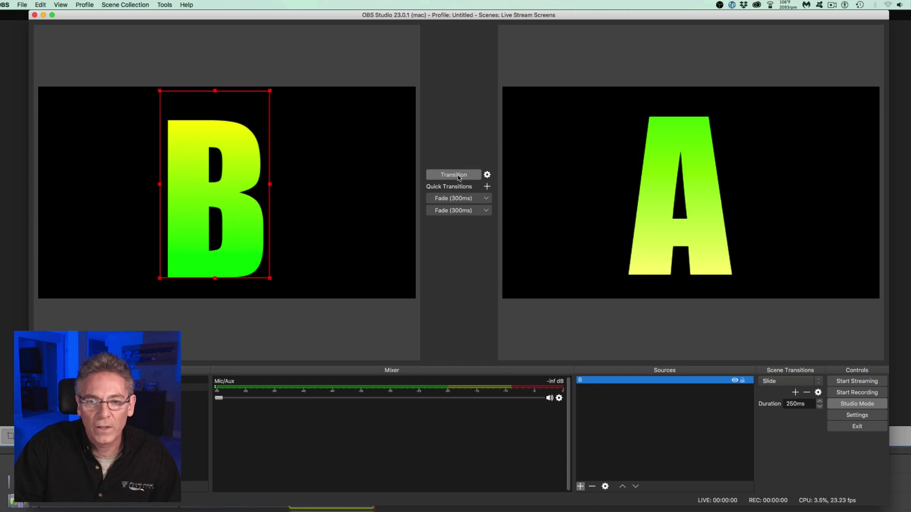
pyautogui.click(458, 178)
pyautogui.click(458, 177)
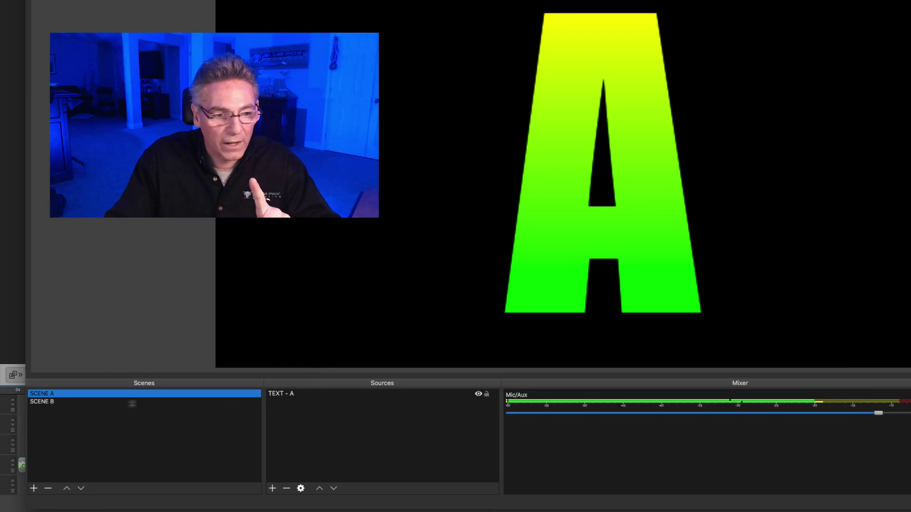
# Step: Select SCENE B in the Scenes list to view its letter
pyautogui.click(62, 403)
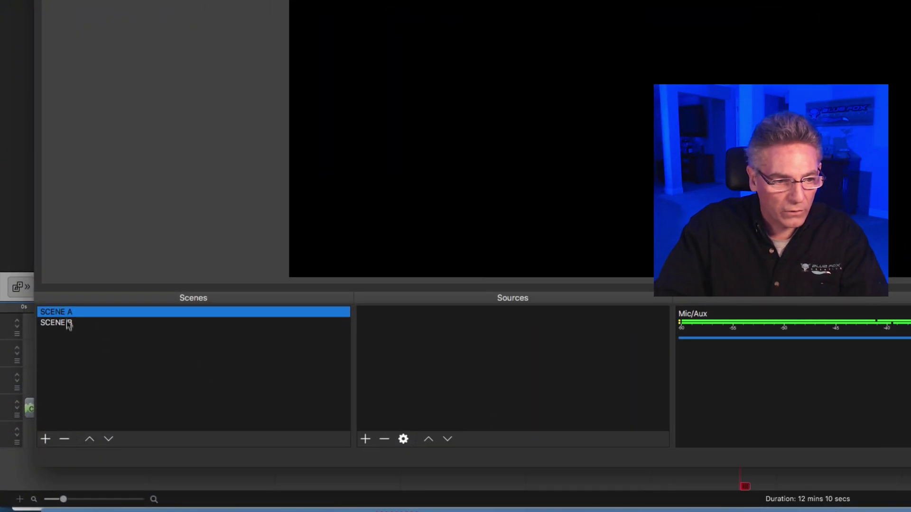
# Step: Add a 'Background Video' media source playing the fiery mp4 on loop to Scene A
pyautogui.click(366, 439)
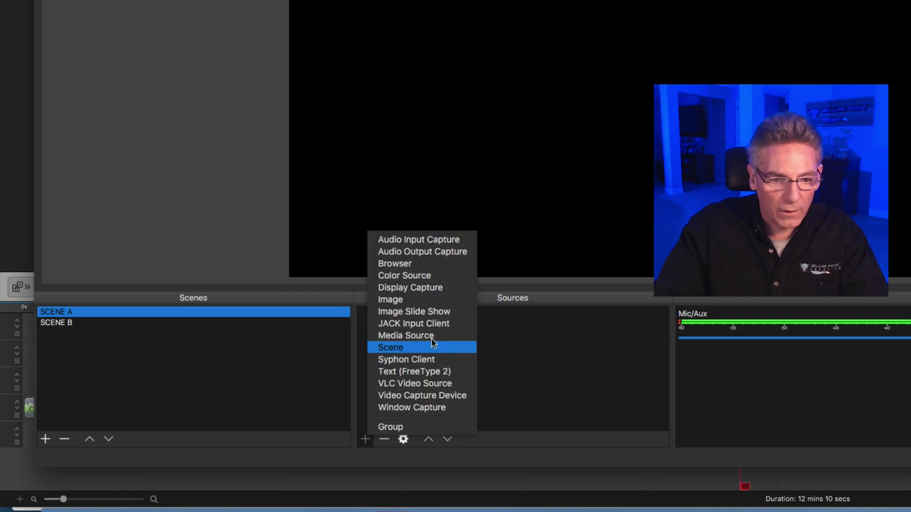
pyautogui.click(417, 336)
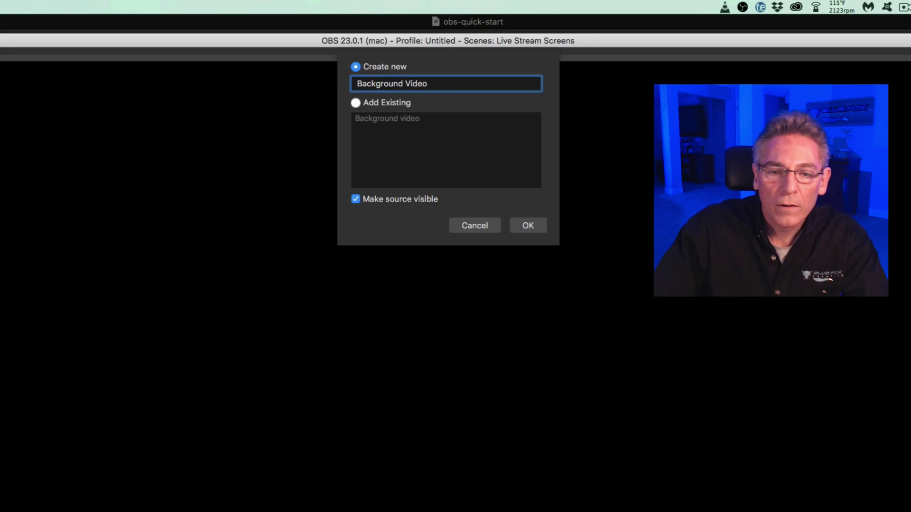
pyautogui.press('Return')
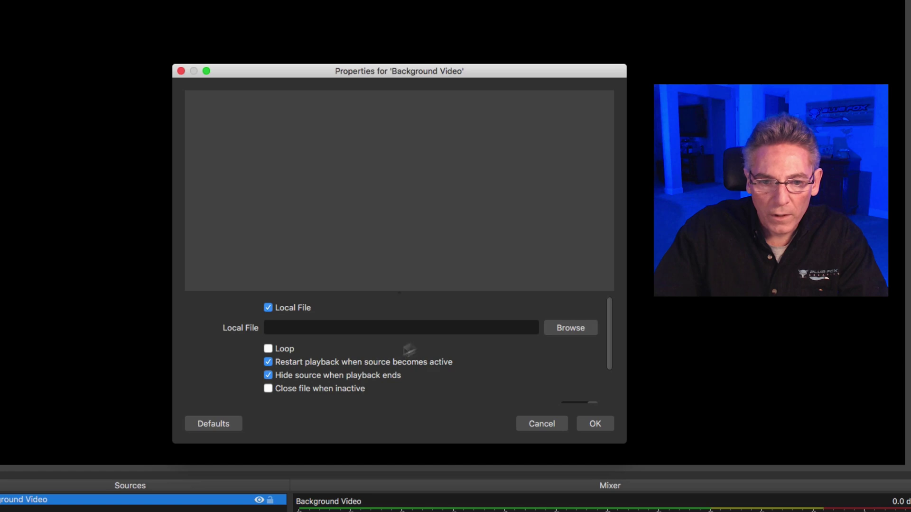
pyautogui.click(562, 332)
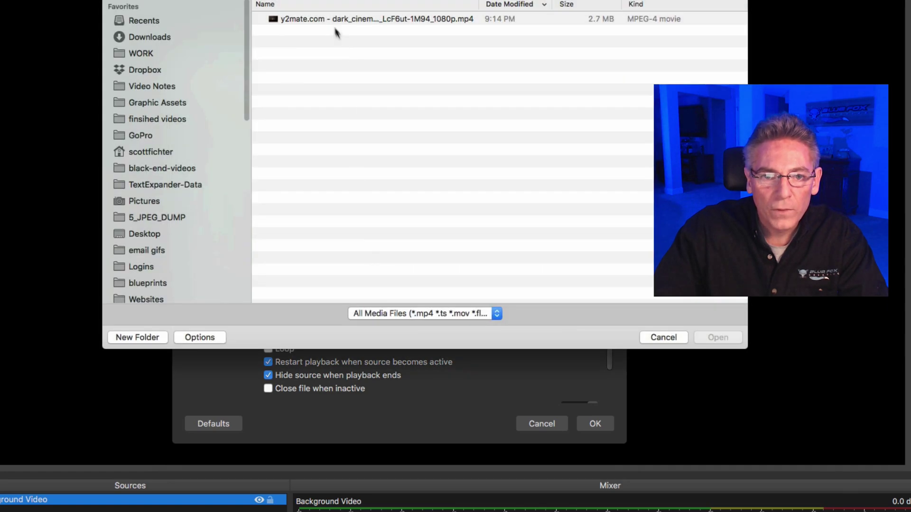
pyautogui.click(335, 20)
pyautogui.click(718, 338)
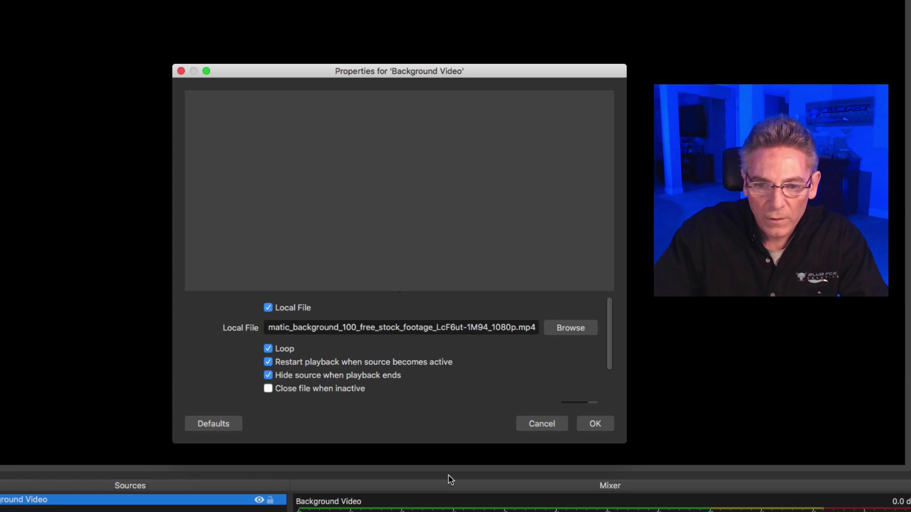
pyautogui.click(600, 430)
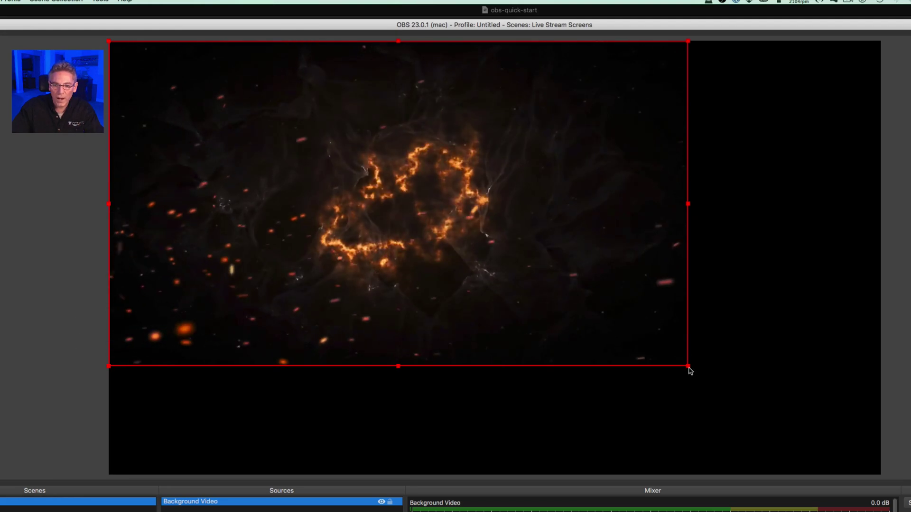
# Step: Drag the Background Video's corner outward until it fills the whole SCENE A canvas
pyautogui.moveTo(688, 367); pyautogui.dragTo(850, 471)
pyautogui.click(850, 479)
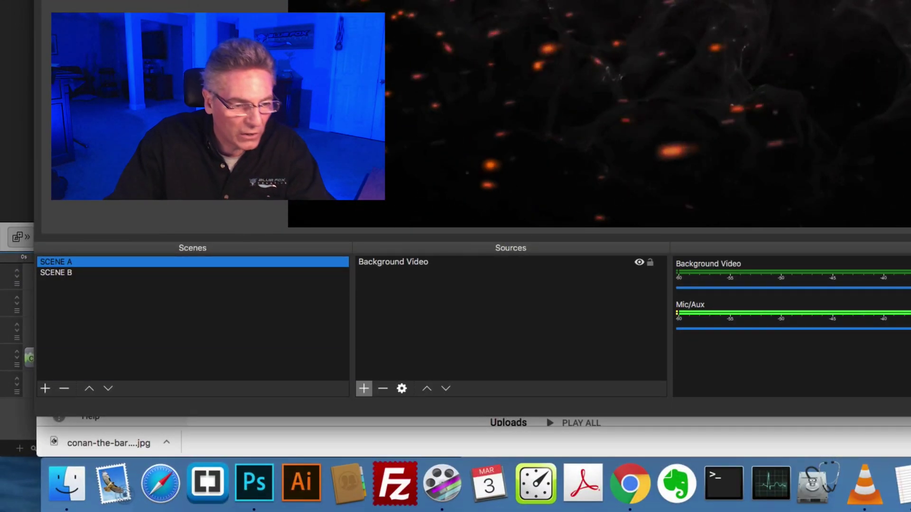
# Step: Add a Text (FreeType 2) source named 'Welcome To the show'
pyautogui.click(364, 388)
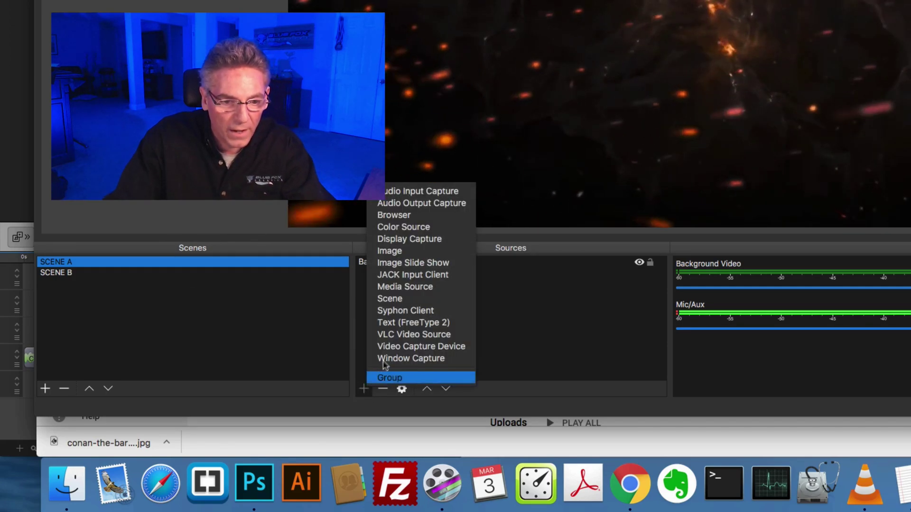
pyautogui.click(413, 322)
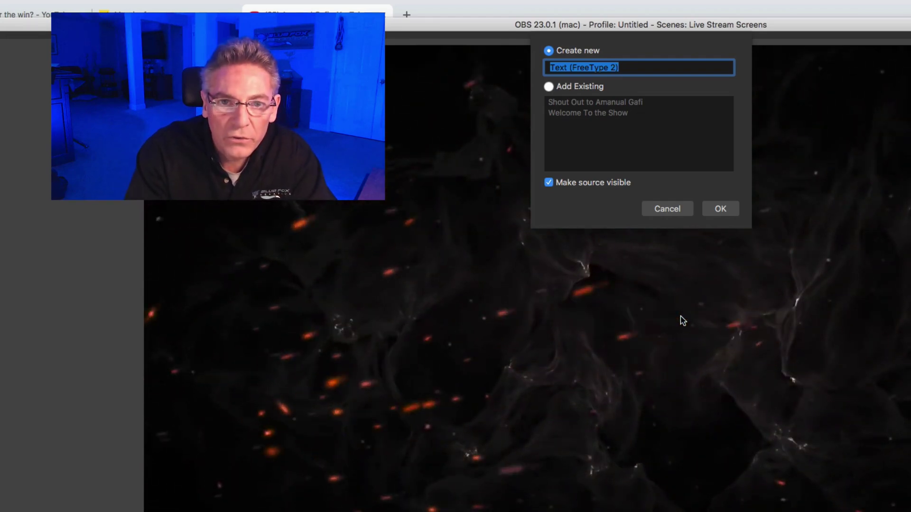
pyautogui.write('Welcome ')
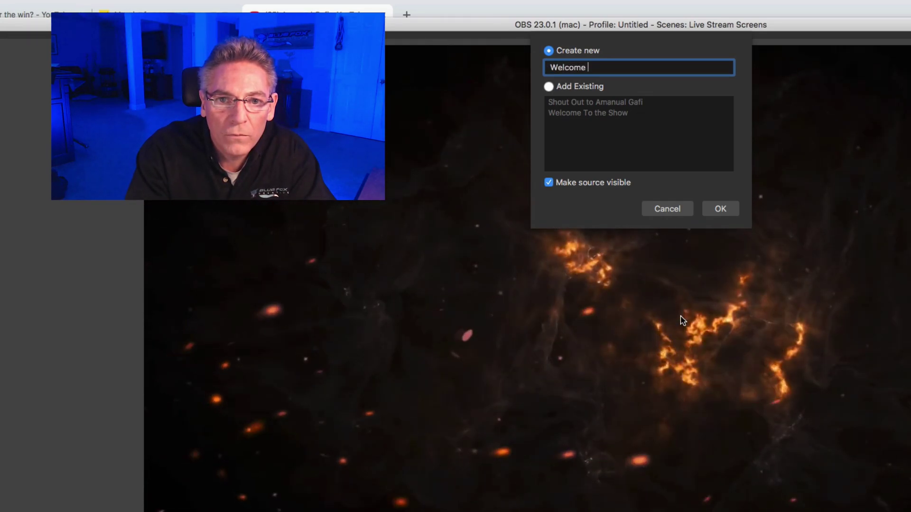
pyautogui.write('To the show')
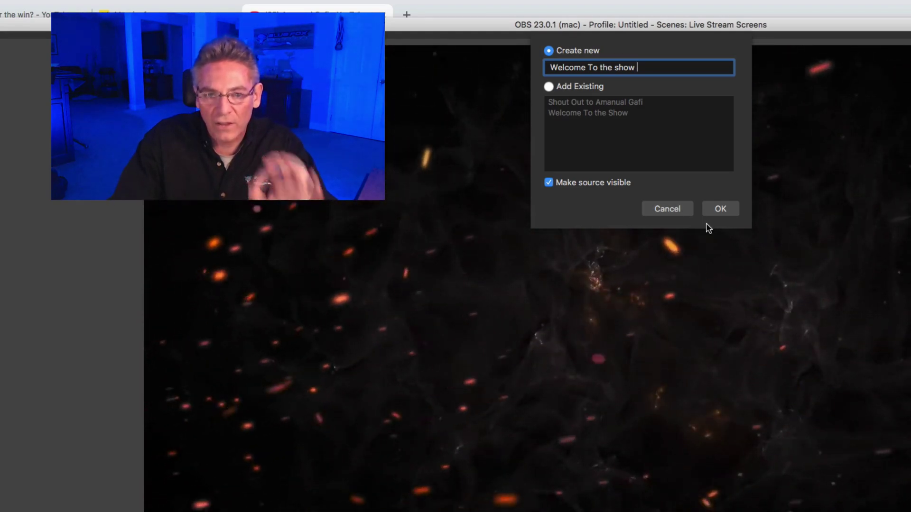
# Step: Create the text source and set its font to Earth at size 288
pyautogui.click(720, 210)
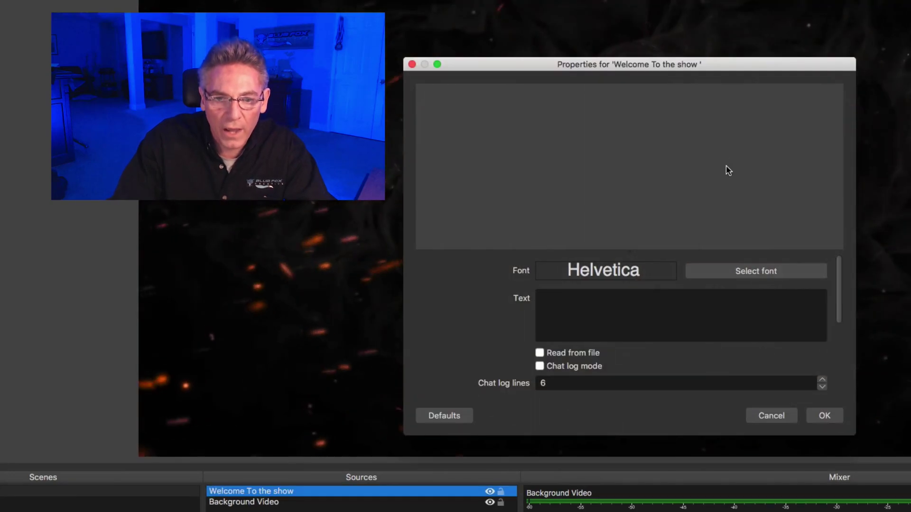
pyautogui.click(739, 274)
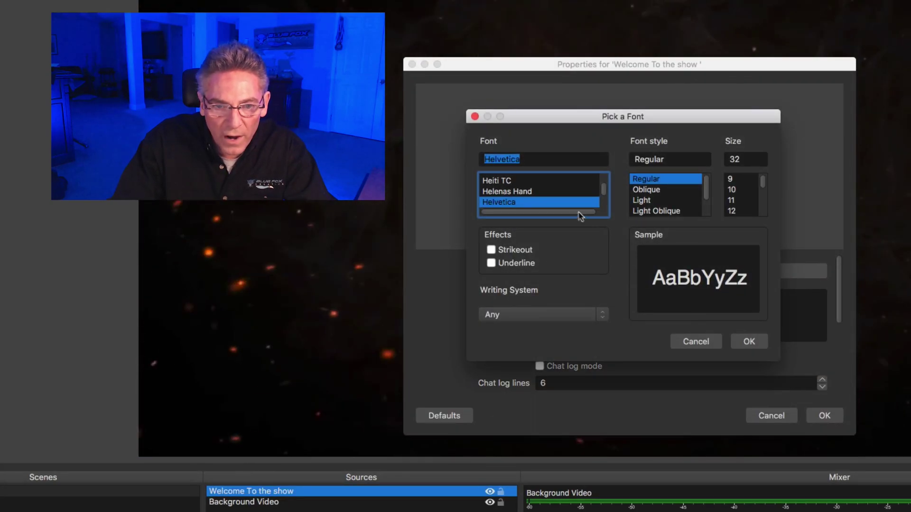
pyautogui.press('e')
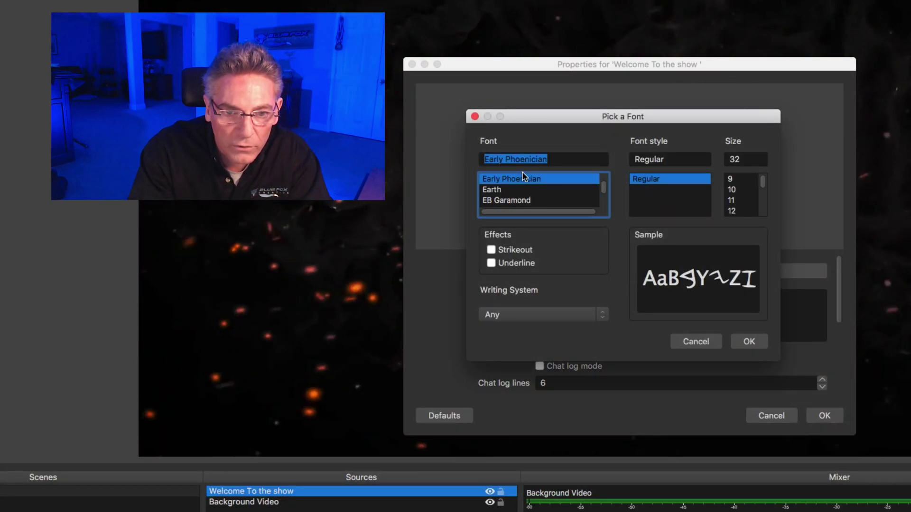
pyautogui.click(502, 190)
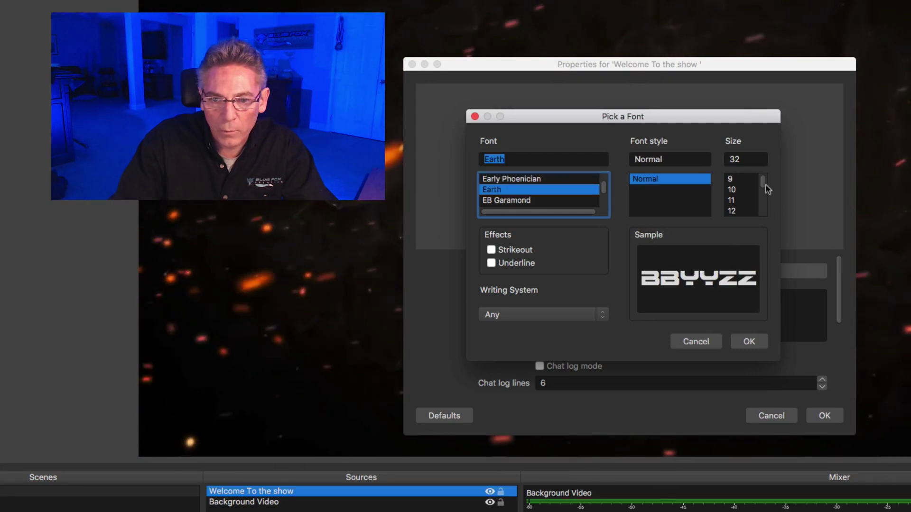
pyautogui.click(764, 214)
pyautogui.scroll(-3, 759, 204)
pyautogui.click(754, 211)
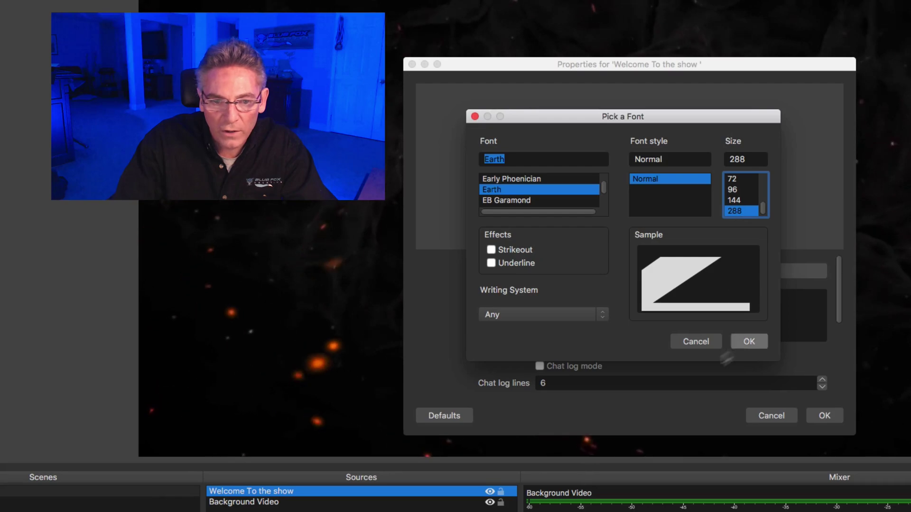
pyautogui.click(758, 345)
# Step: Enter the title text 'Welcome to the Show'
pyautogui.click(693, 326)
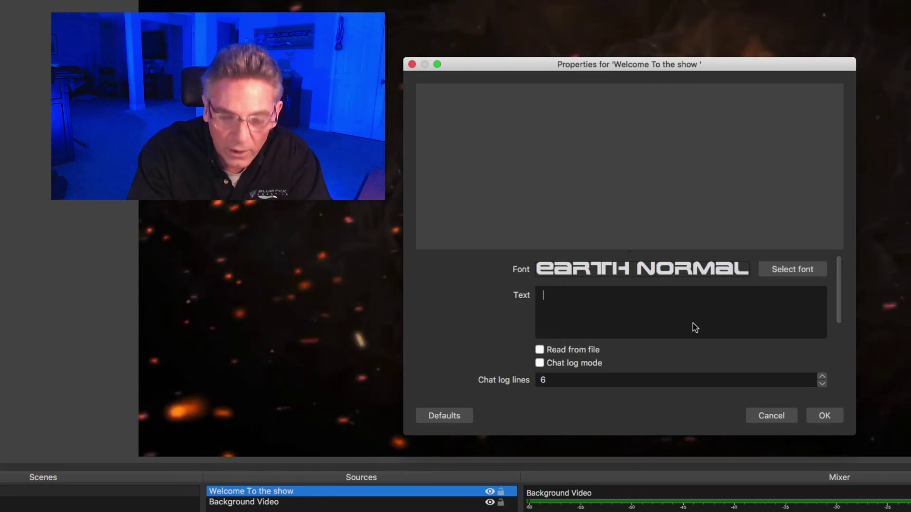
pyautogui.write('Wes')
pyautogui.press('BackSpace')
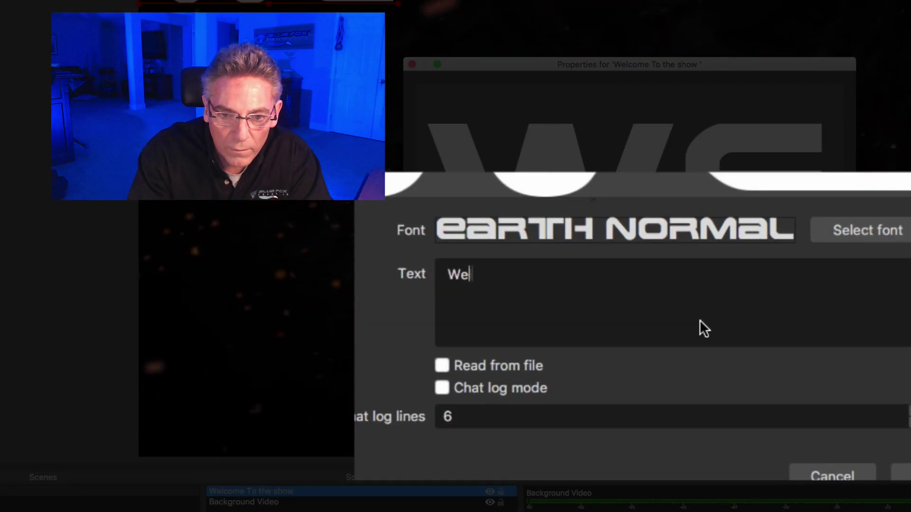
pyautogui.write('lcome to the Show')
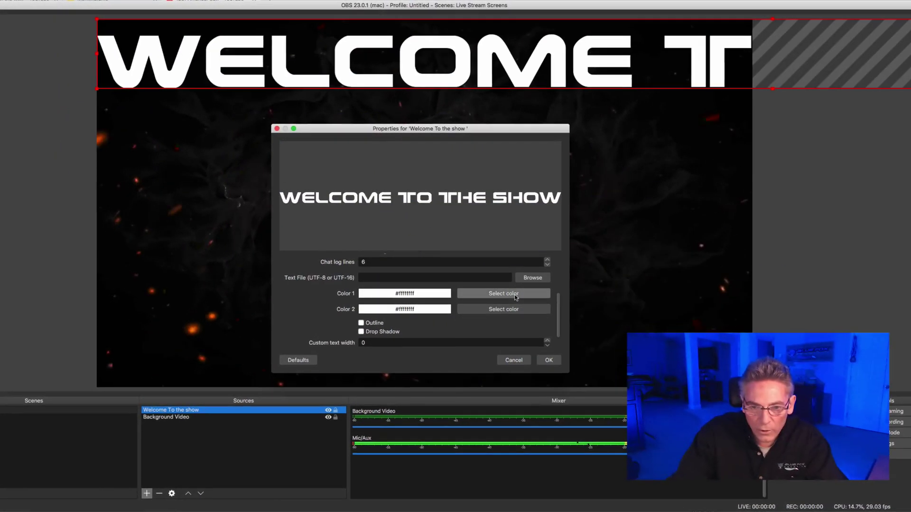
# Step: Set the title's colours to an orange-to-yellow gradient and apply them
pyautogui.click(511, 288)
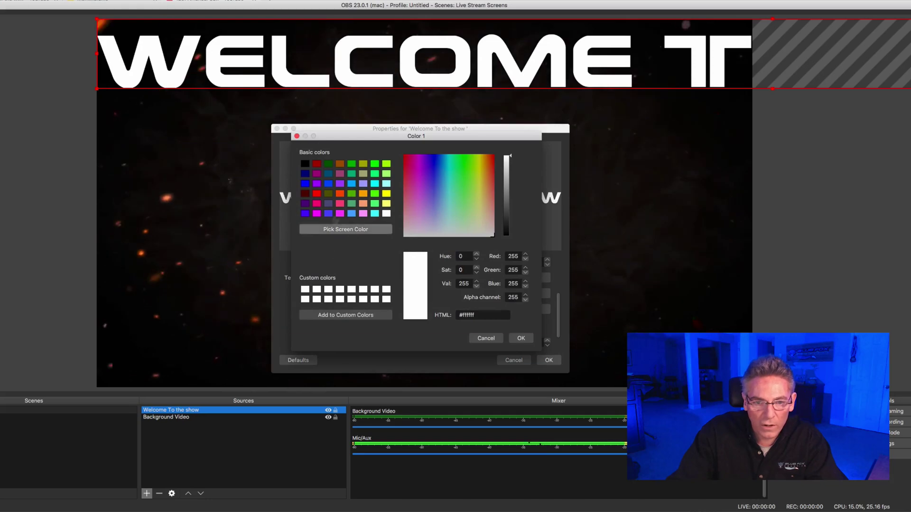
pyautogui.click(366, 194)
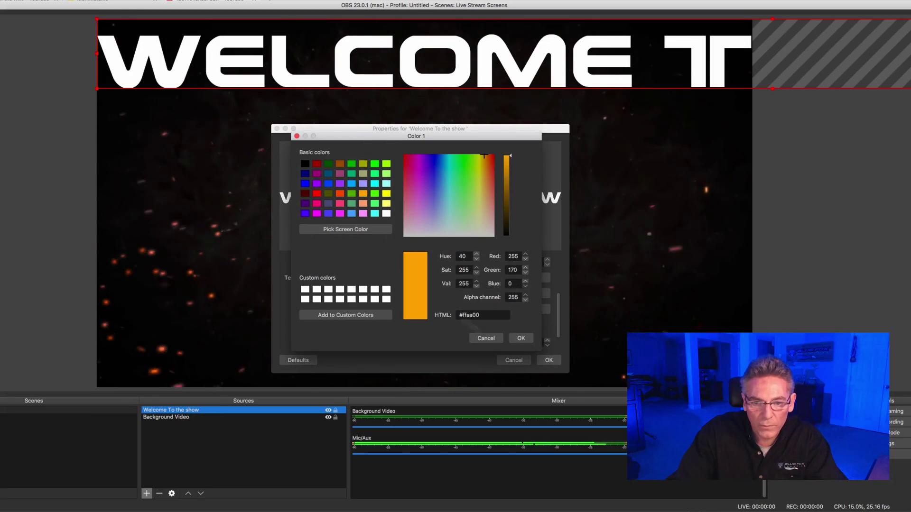
pyautogui.click(521, 338)
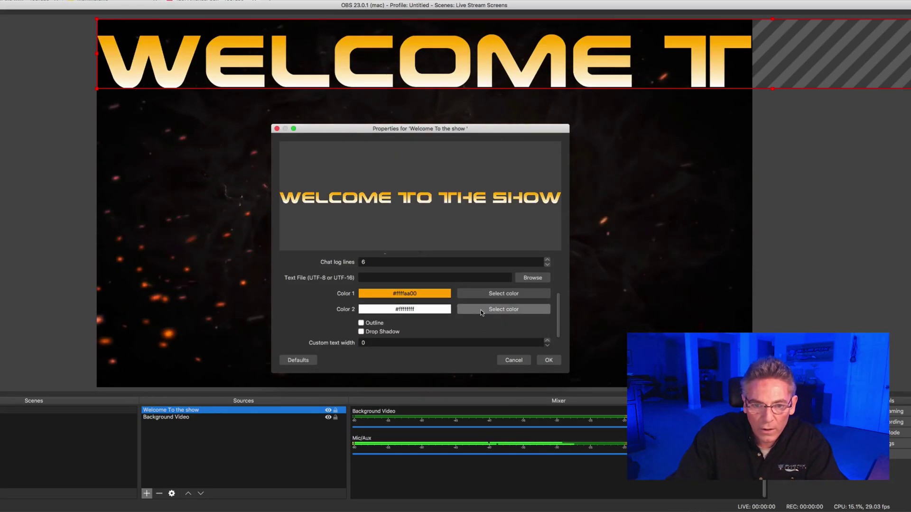
pyautogui.click(510, 304)
pyautogui.click(386, 193)
pyautogui.click(521, 338)
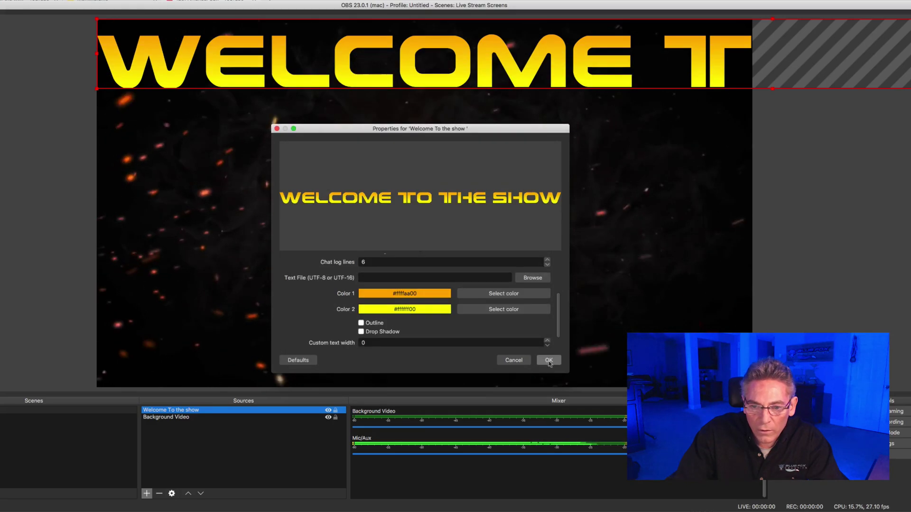
pyautogui.click(548, 360)
# Step: Move the Welcome title onto the canvas and shrink it to fit across the top
pyautogui.moveTo(380, 57); pyautogui.dragTo(390, 88)
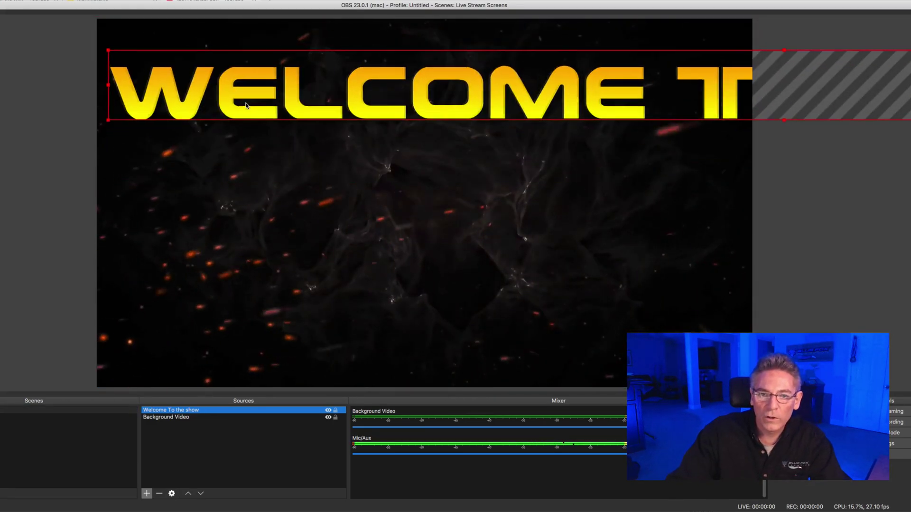
pyautogui.moveTo(108, 85); pyautogui.dragTo(65, 73)
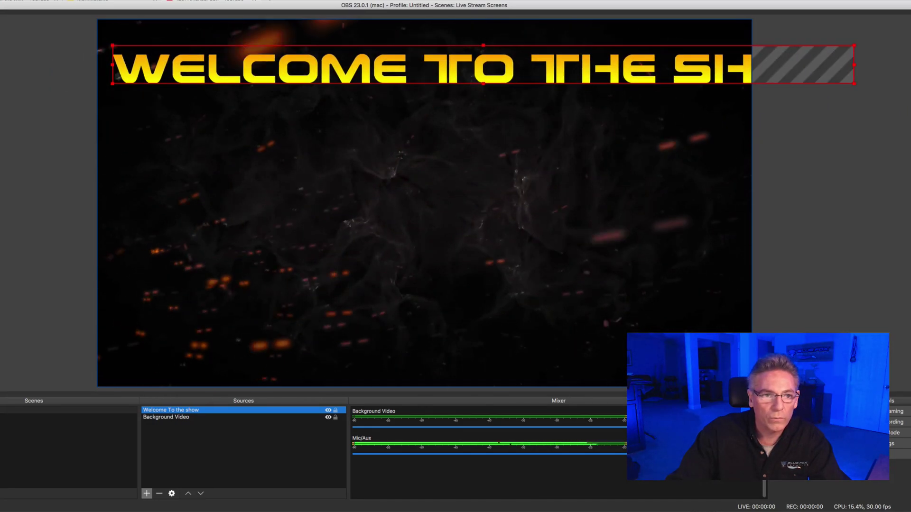
pyautogui.click(110, 90)
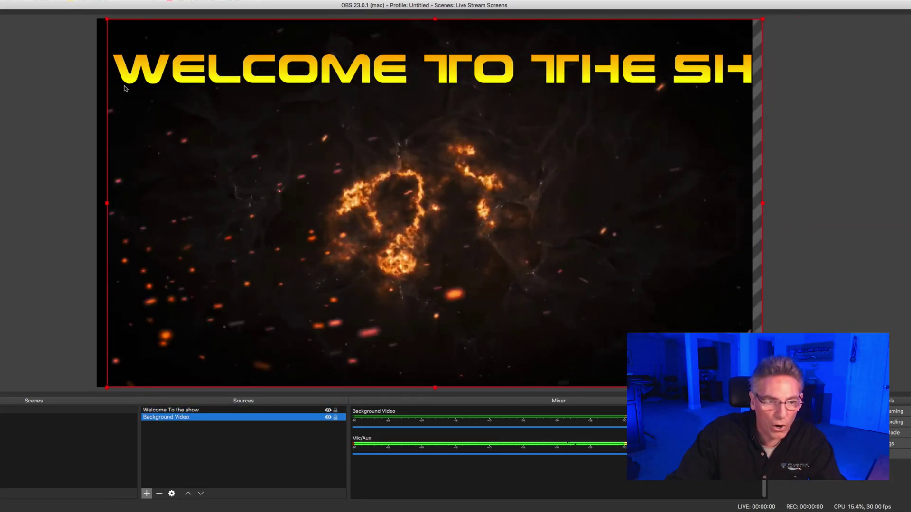
pyautogui.click(127, 82)
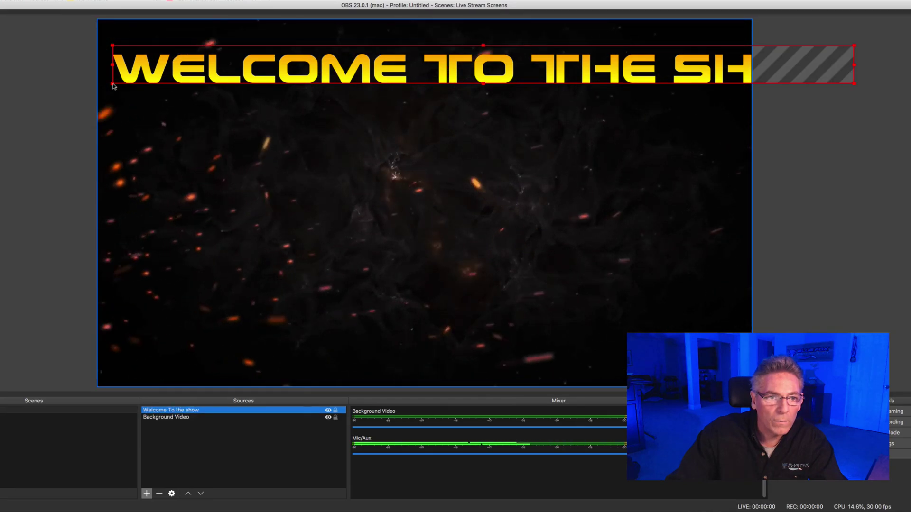
pyautogui.moveTo(114, 87); pyautogui.dragTo(220, 84)
pyautogui.moveTo(275, 67); pyautogui.dragTo(177, 56)
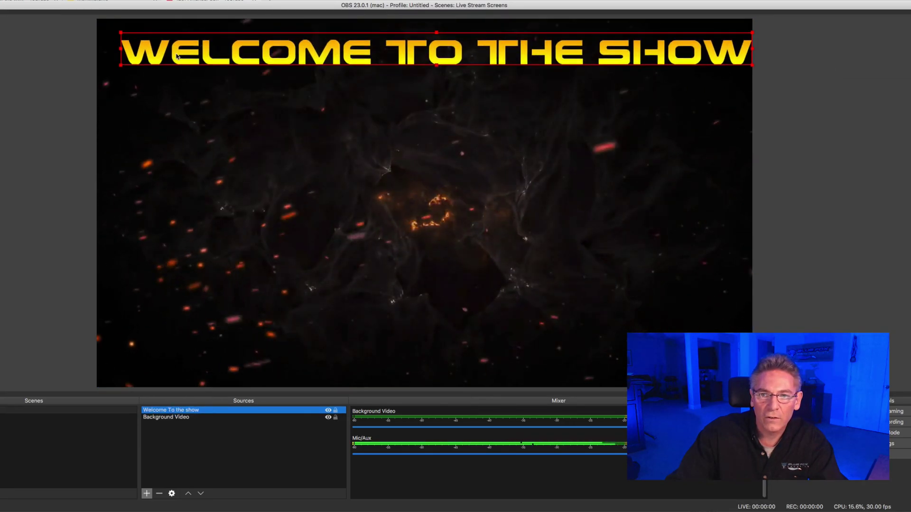
pyautogui.moveTo(121, 68); pyautogui.dragTo(184, 52)
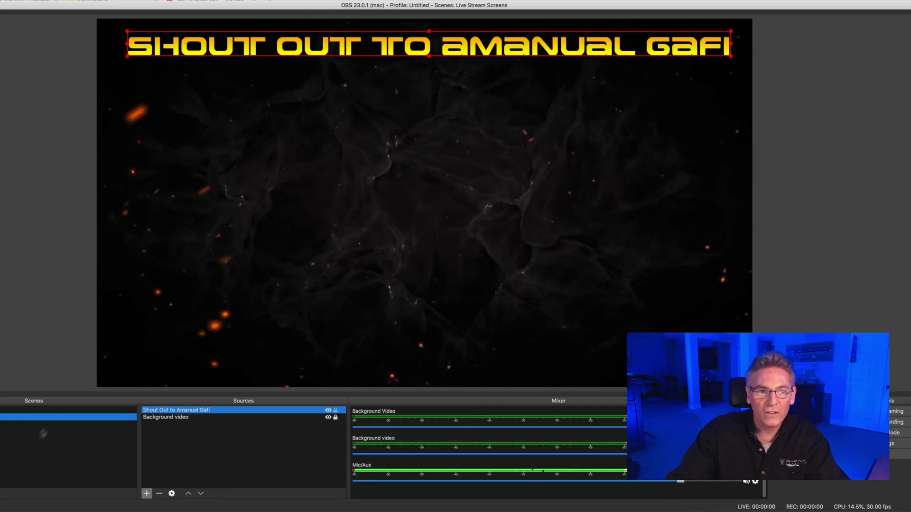
# Step: Deselect the title and switch the preview to the Welcome to the Show scene
pyautogui.click(15, 233)
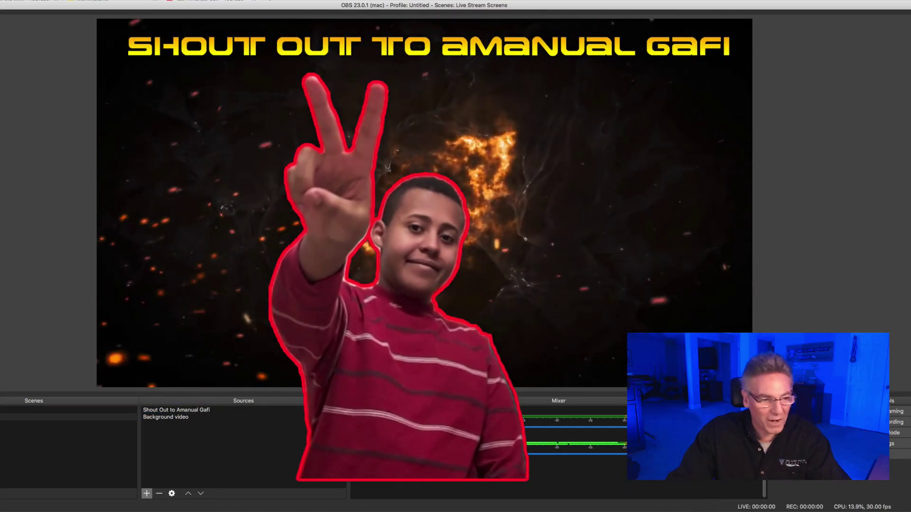
pyautogui.click(69, 417)
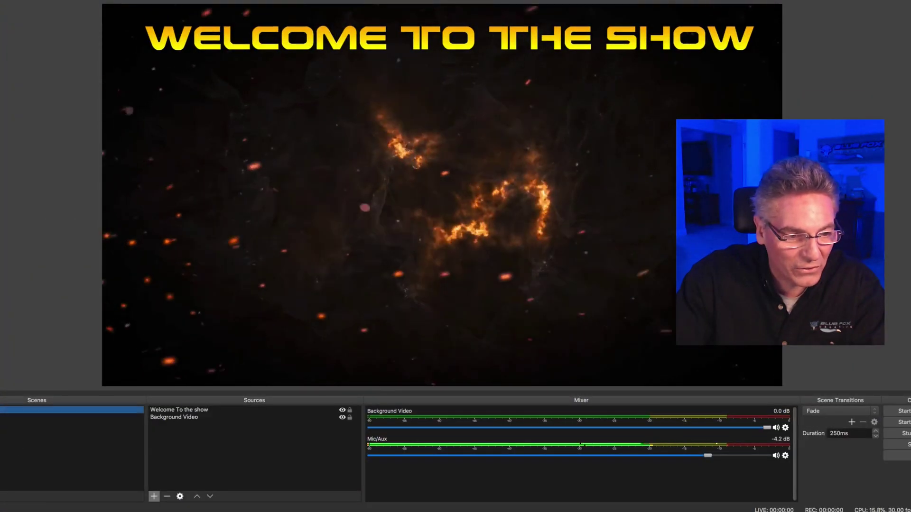
# Step: Add a Video Capture Device source using the C922 Pro Stream Webcam
pyautogui.click(155, 497)
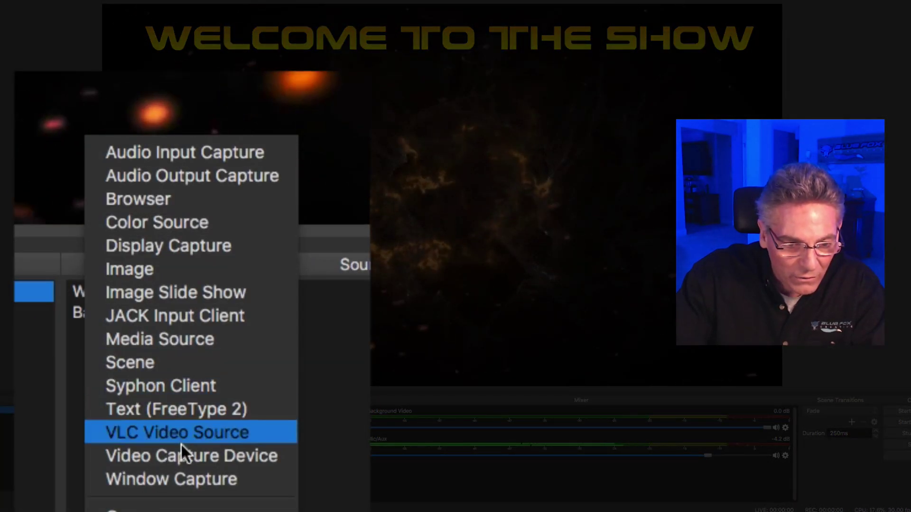
pyautogui.click(185, 456)
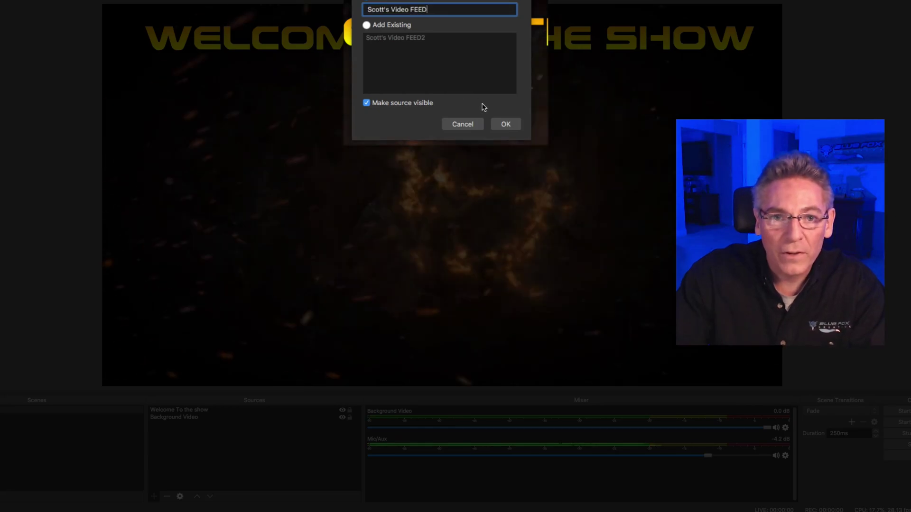
pyautogui.click(506, 124)
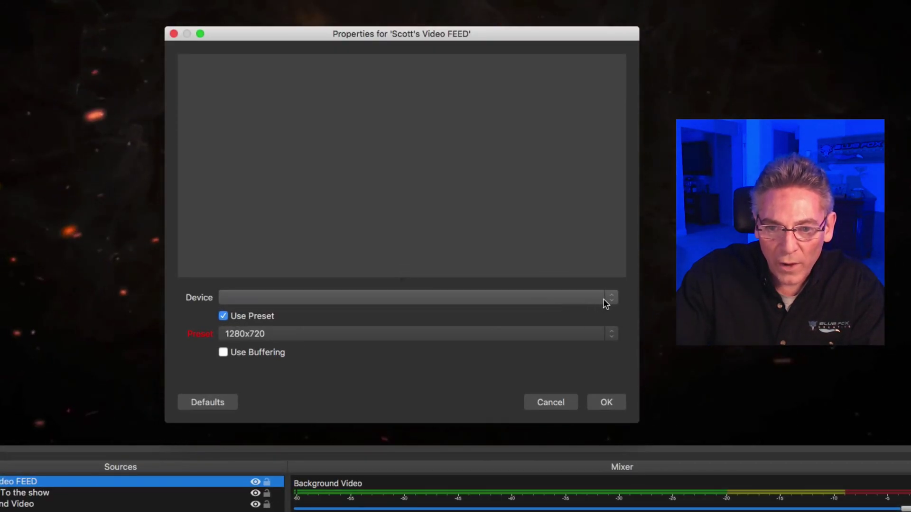
pyautogui.click(570, 290)
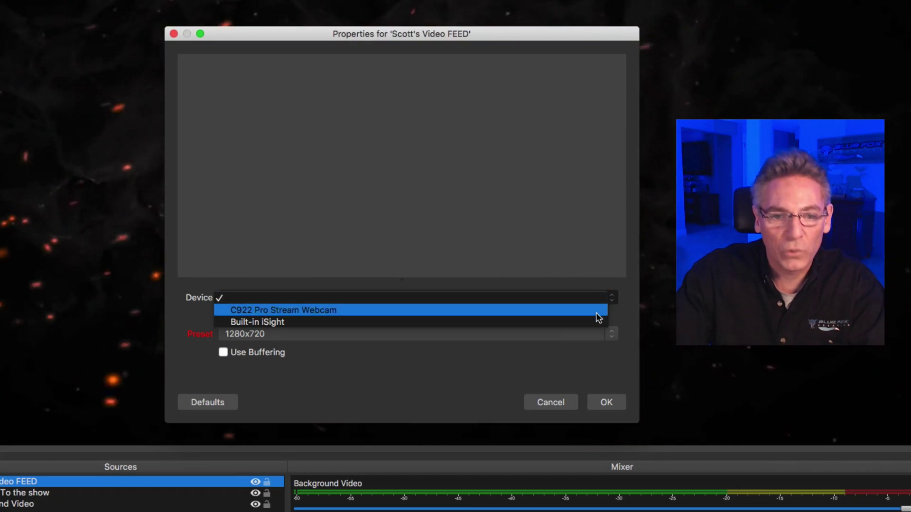
pyautogui.click(596, 312)
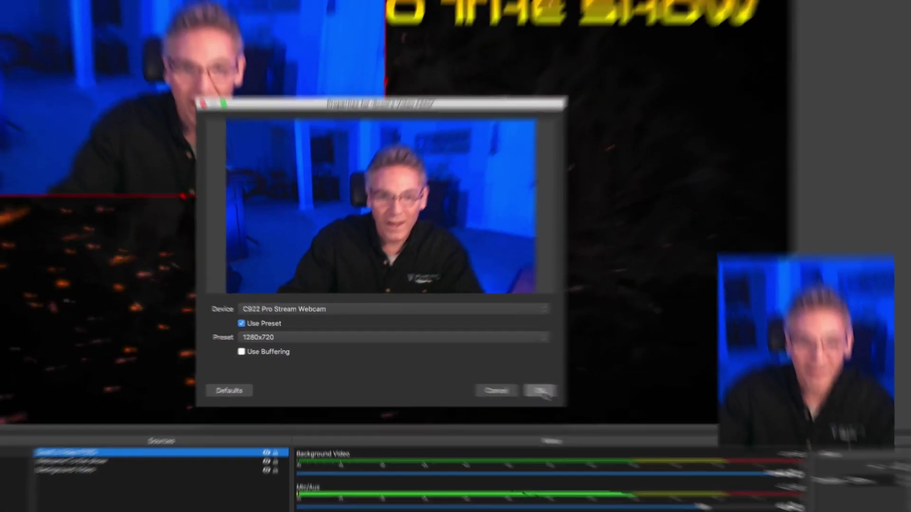
pyautogui.click(541, 390)
# Step: Move and enlarge the webcam feed to fill most of the canvas beneath the title
pyautogui.moveTo(369, 224); pyautogui.dragTo(577, 399)
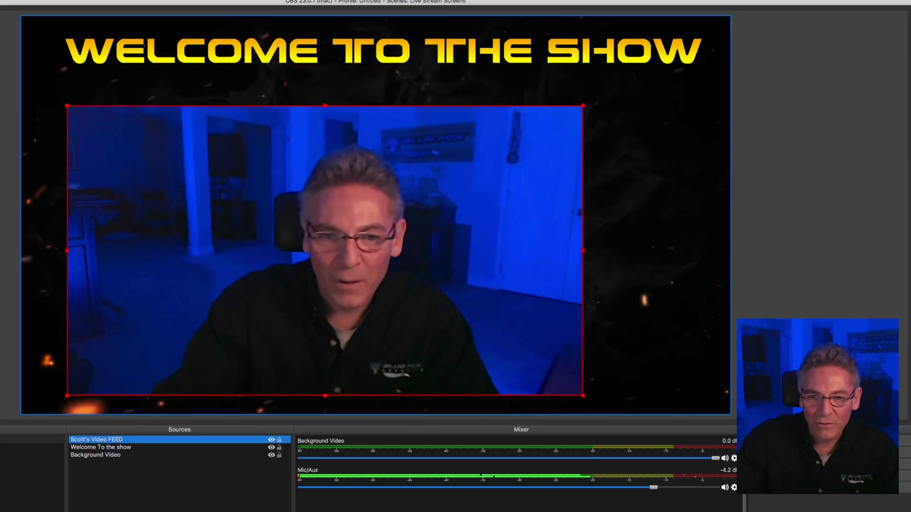
pyautogui.moveTo(583, 106); pyautogui.dragTo(623, 83)
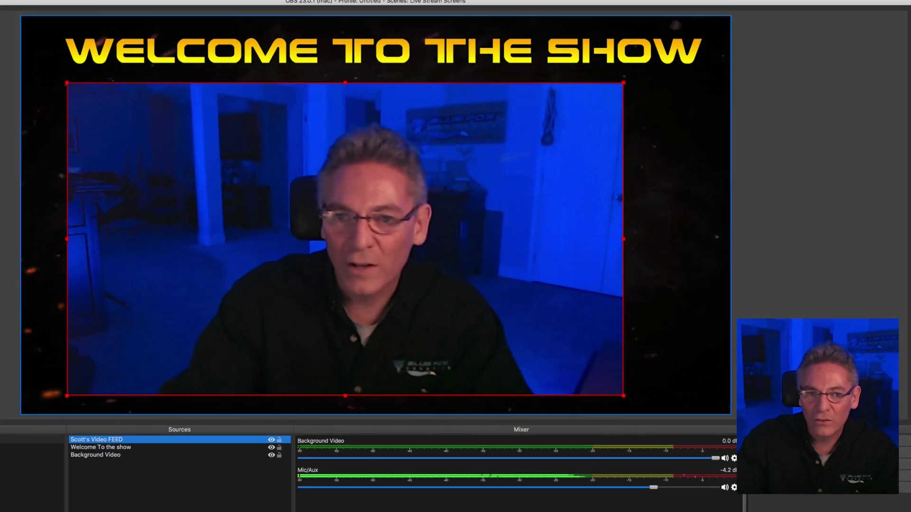
pyautogui.moveTo(396, 178); pyautogui.dragTo(428, 172)
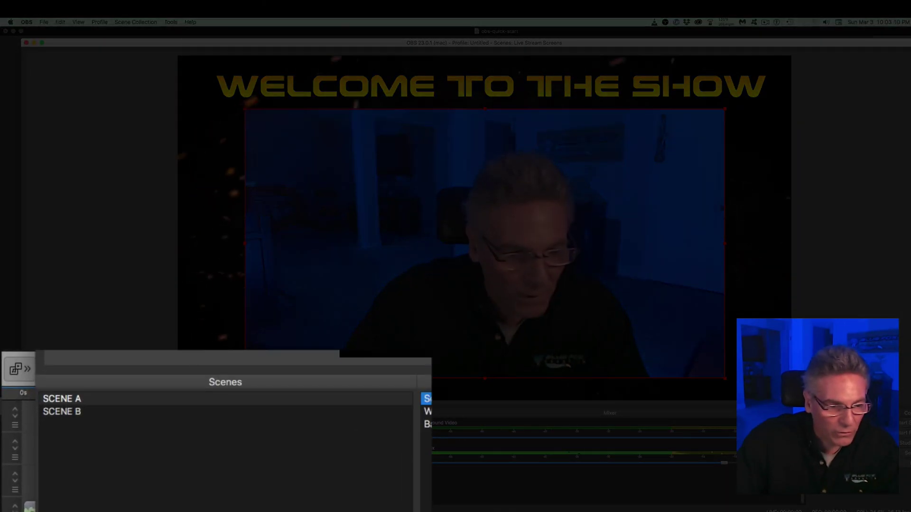
# Step: In SCENE B, crop the webcam's right, left and top edges and move it left
pyautogui.click(79, 413)
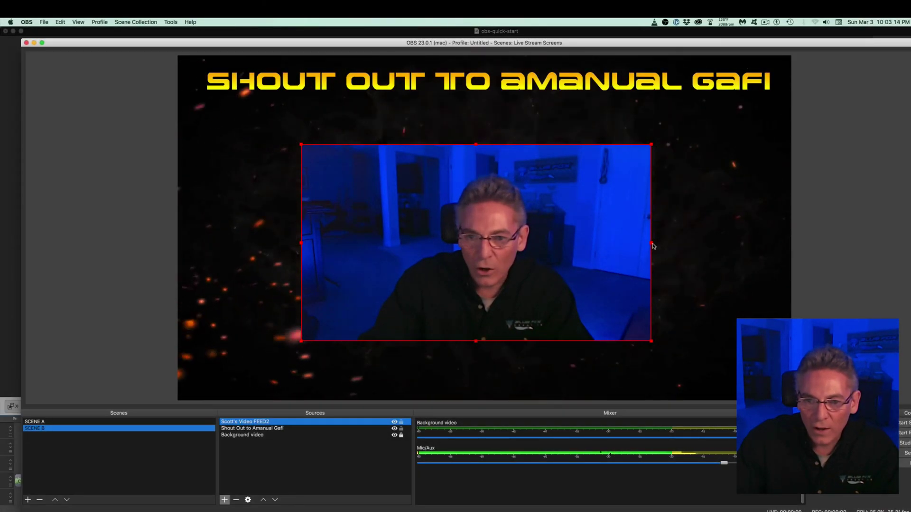
pyautogui.moveTo(652, 245); pyautogui.dragTo(575, 245)
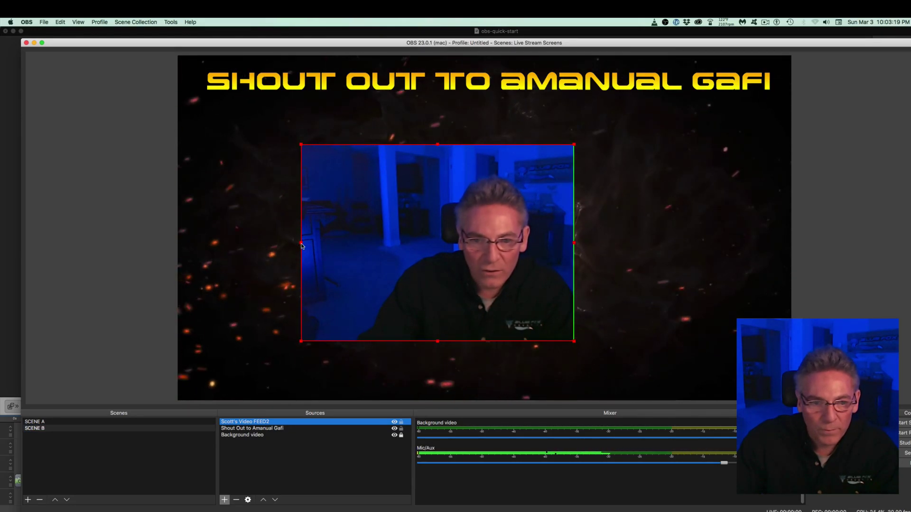
pyautogui.moveTo(301, 245); pyautogui.dragTo(391, 255)
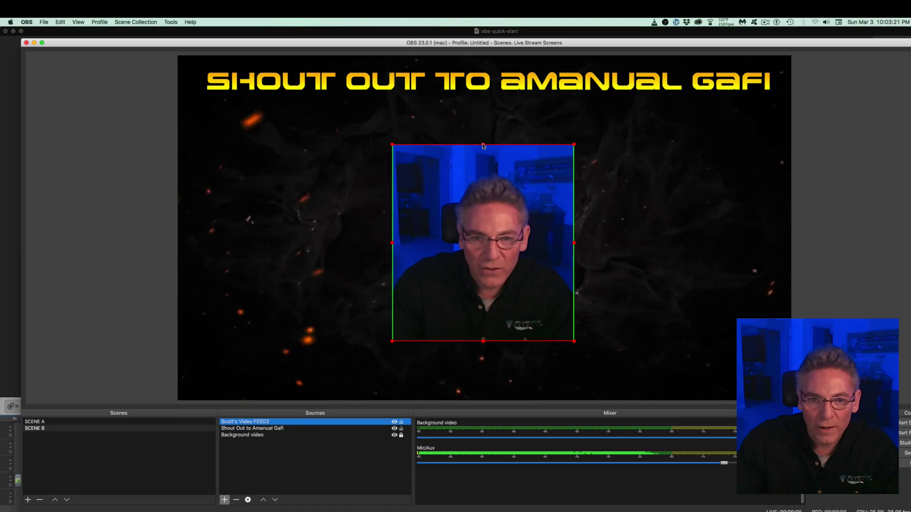
pyautogui.moveTo(483, 145); pyautogui.dragTo(483, 162)
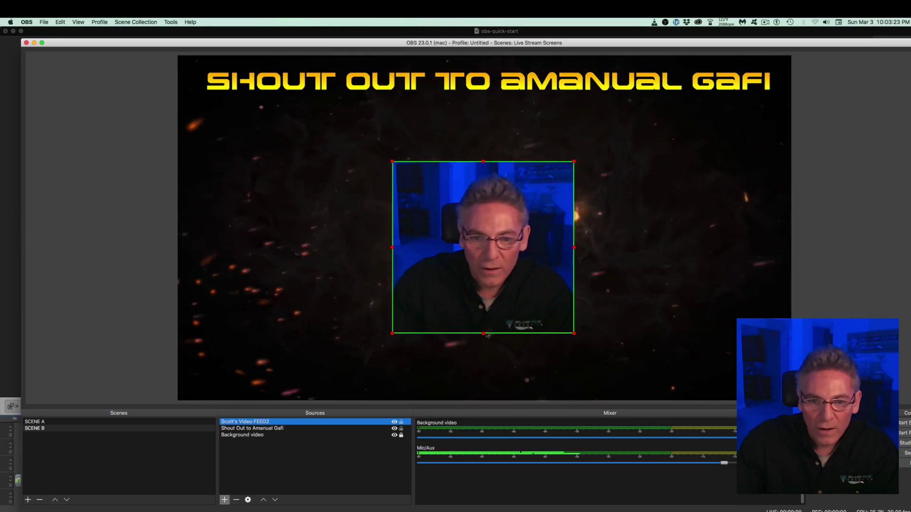
pyautogui.moveTo(517, 298); pyautogui.dragTo(329, 288)
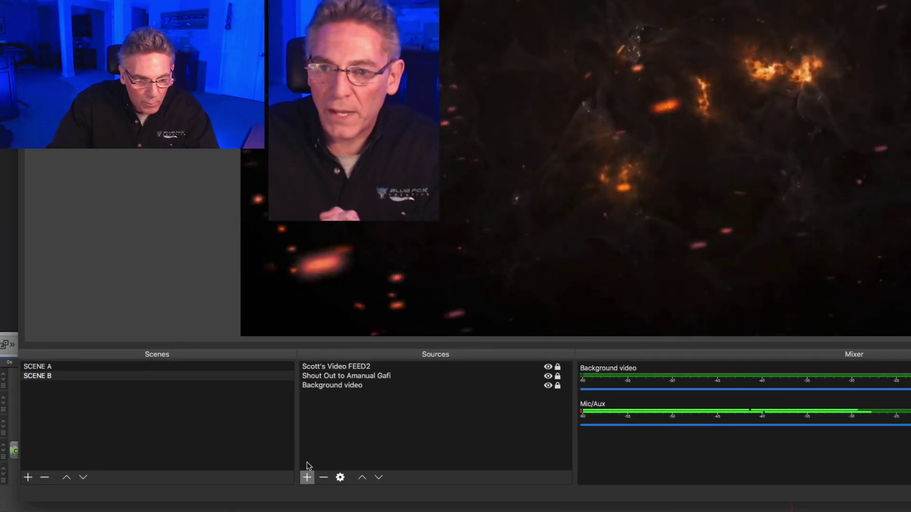
# Step: Add a Browser source and replace its URL with the YouTube channel videos address
pyautogui.click(307, 476)
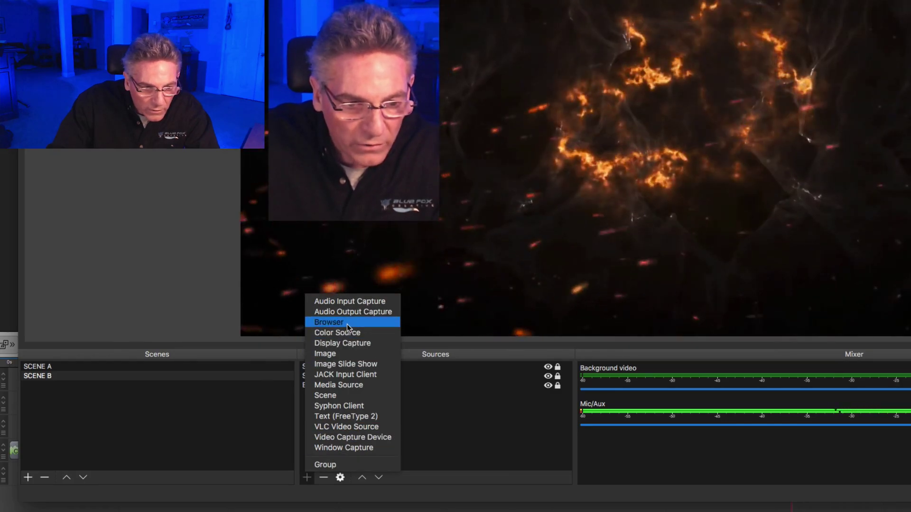
pyautogui.click(346, 323)
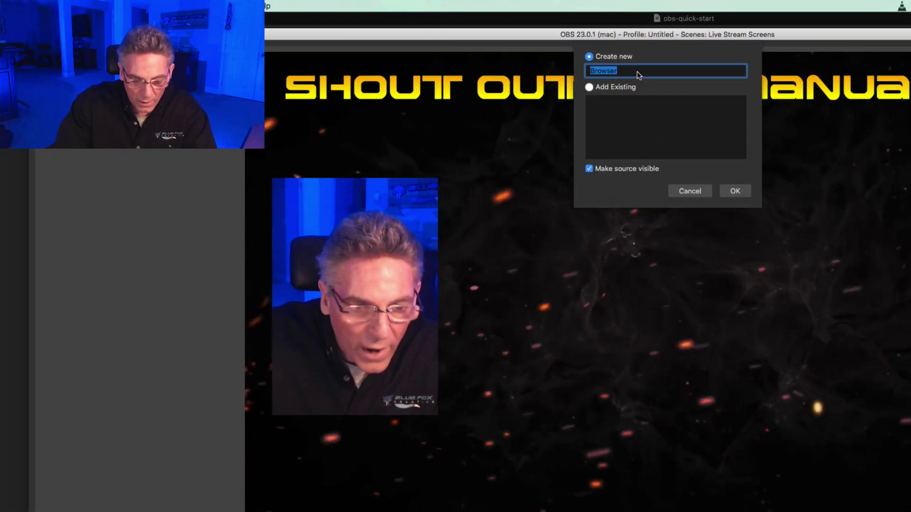
pyautogui.click(733, 190)
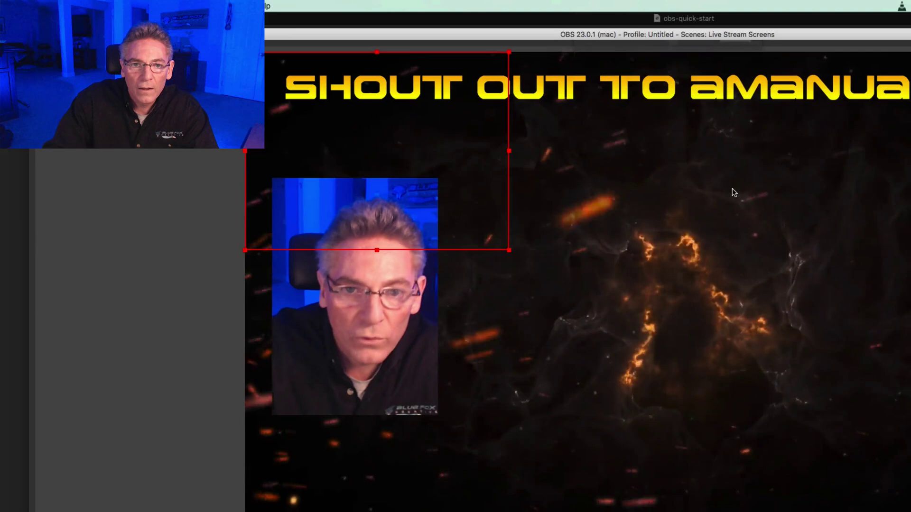
pyautogui.moveTo(537, 380); pyautogui.dragTo(621, 383)
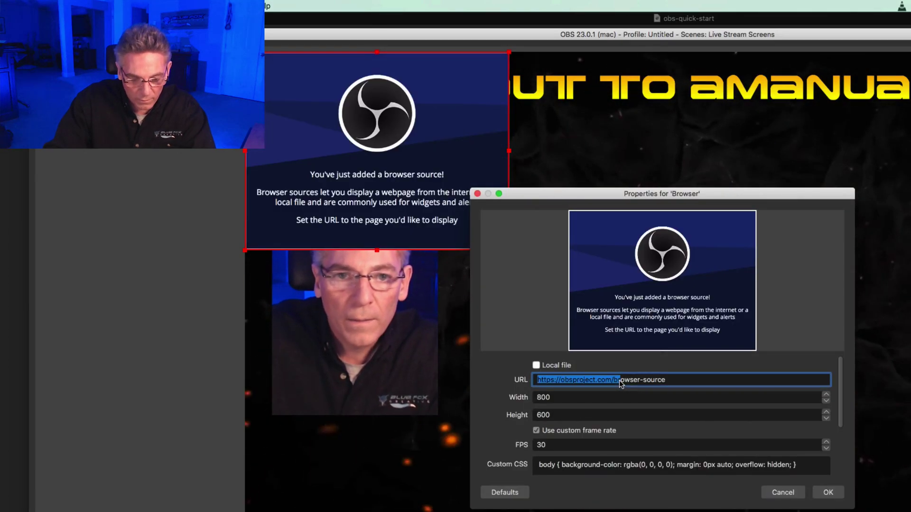
pyautogui.press('super+a')
pyautogui.write('https://www.youtube.com/channel/UCrGXr7qBPwbvEcr3dHAQB7g/videos')
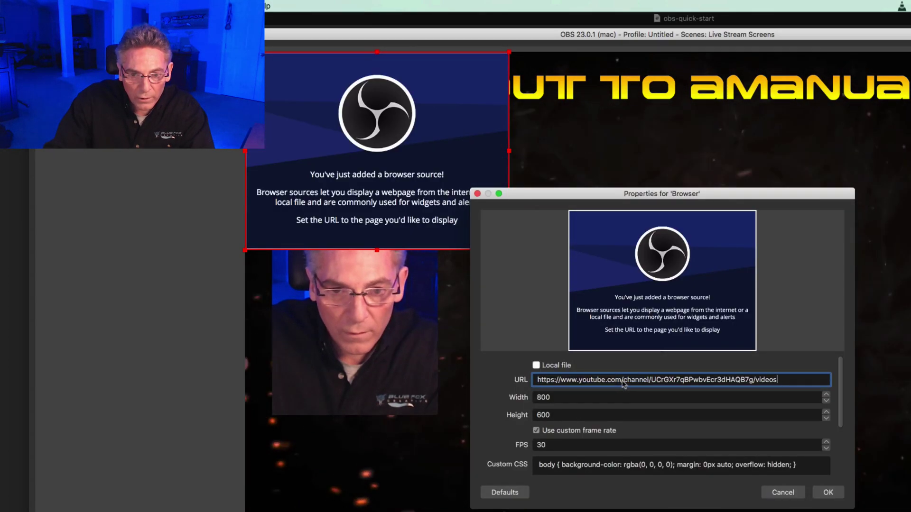
pyautogui.doubleClick(555, 419)
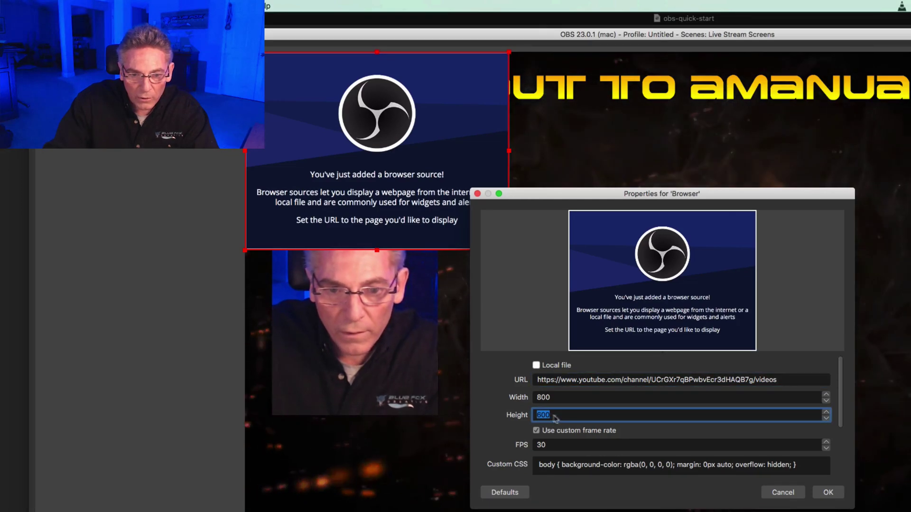
# Step: Set the browser source height to 700, apply, and place it centre-right
pyautogui.write('700')
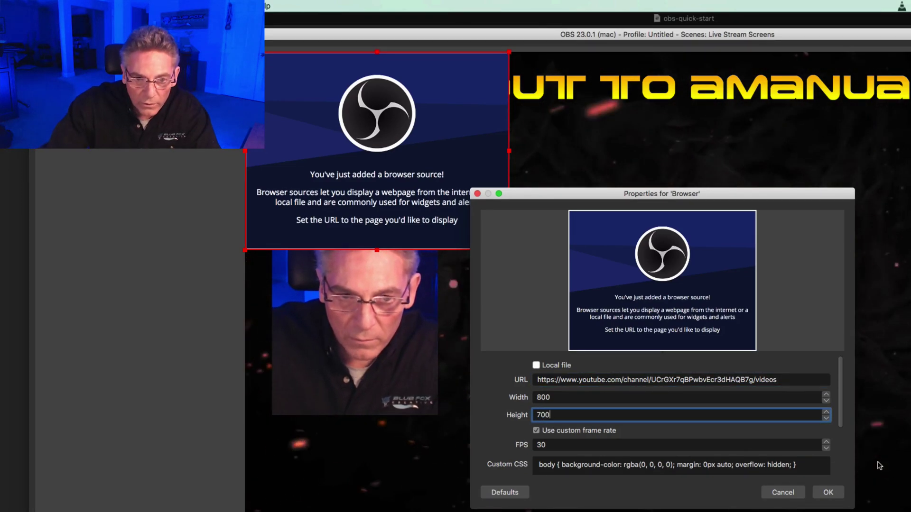
pyautogui.click(828, 492)
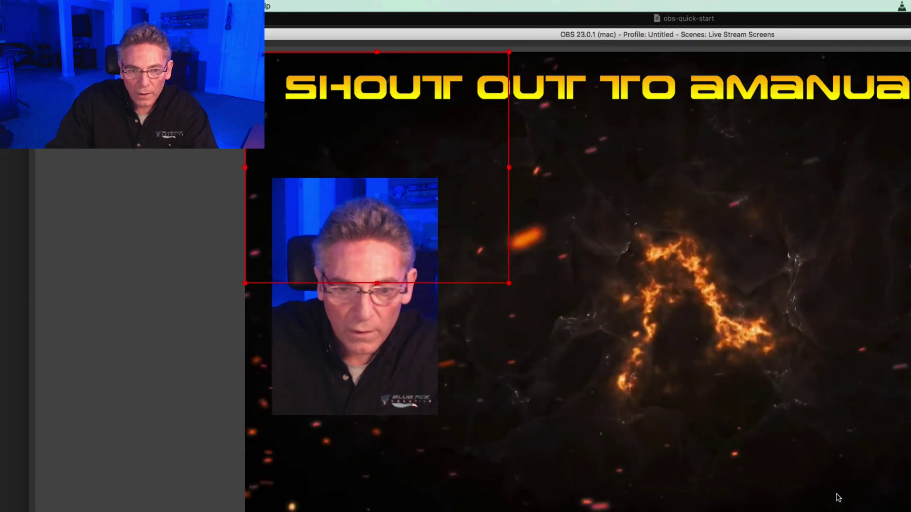
pyautogui.moveTo(380, 140); pyautogui.dragTo(588, 223)
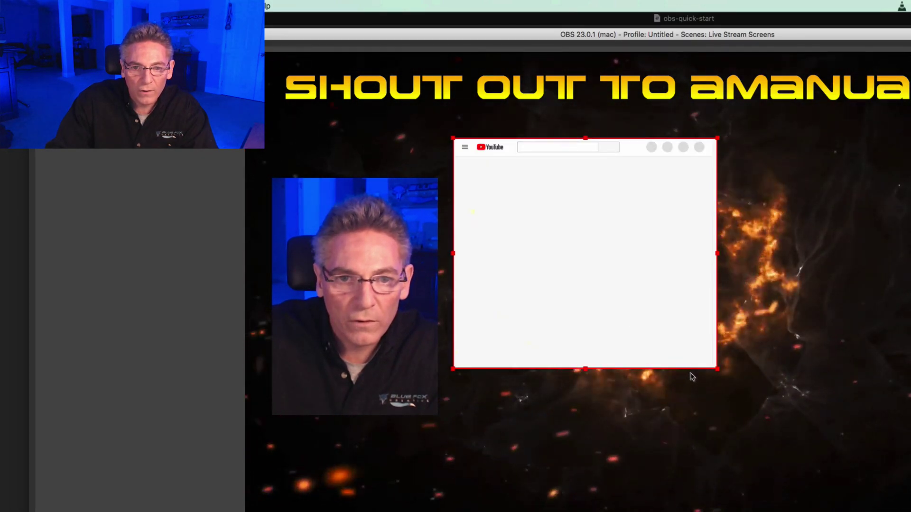
# Step: Enlarge the channel page, trim its left and right sides, and raise it beside the webcam
pyautogui.moveTo(717, 372); pyautogui.dragTo(838, 511)
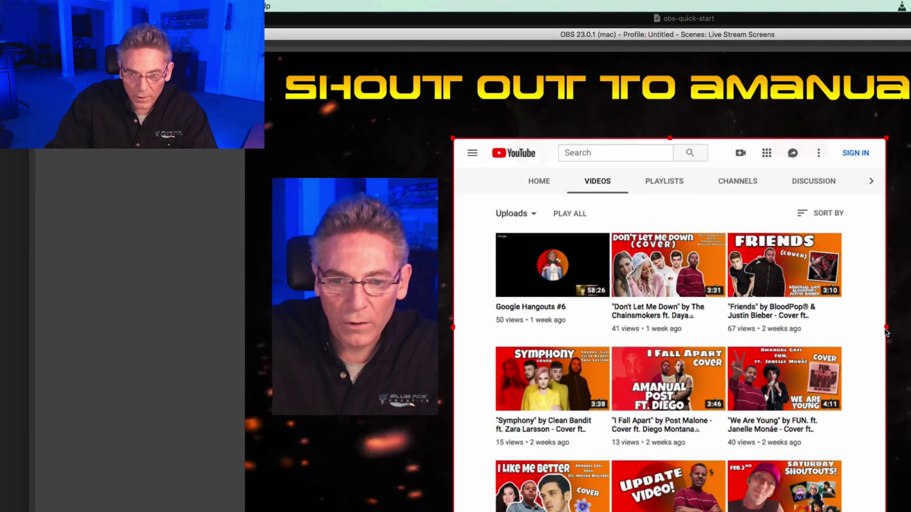
pyautogui.moveTo(885, 331); pyautogui.dragTo(881, 329)
pyautogui.moveTo(454, 328); pyautogui.dragTo(460, 331)
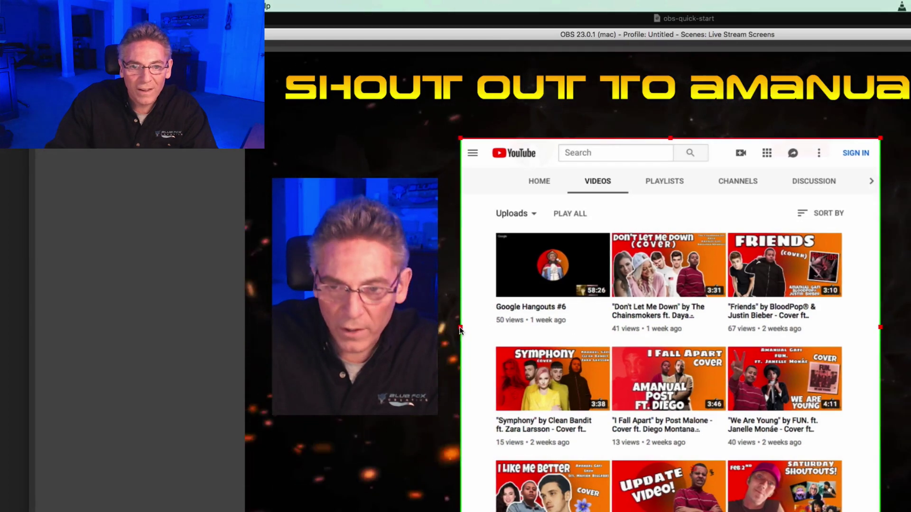
pyautogui.moveTo(594, 361); pyautogui.dragTo(591, 341)
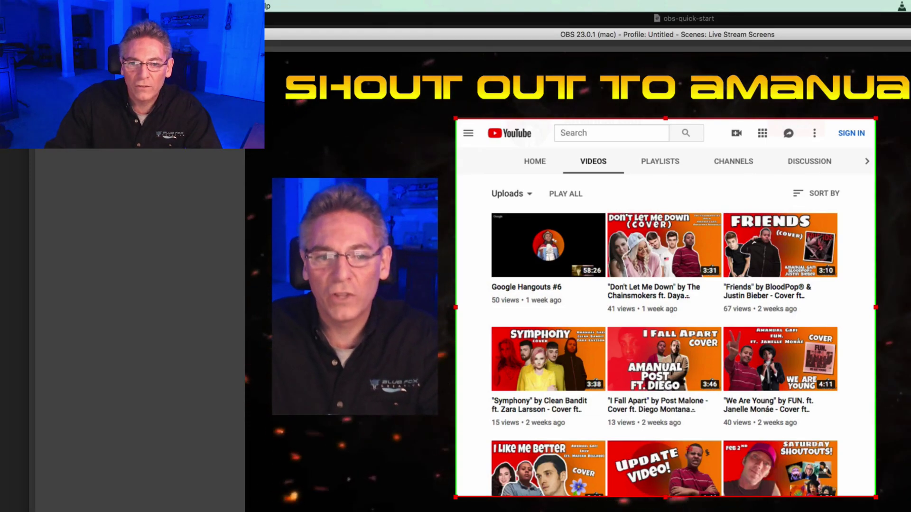
pyautogui.rightClick(691, 192)
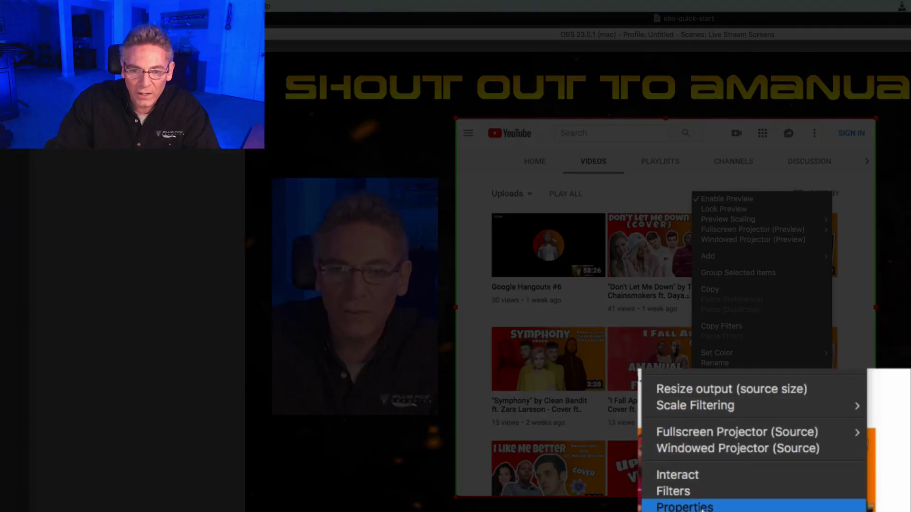
pyautogui.click(678, 475)
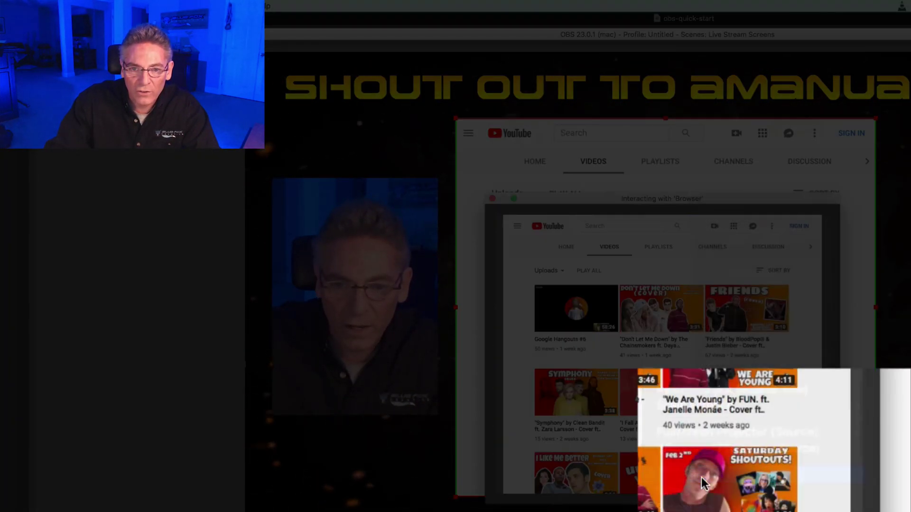
pyautogui.moveTo(709, 203); pyautogui.dragTo(759, 121)
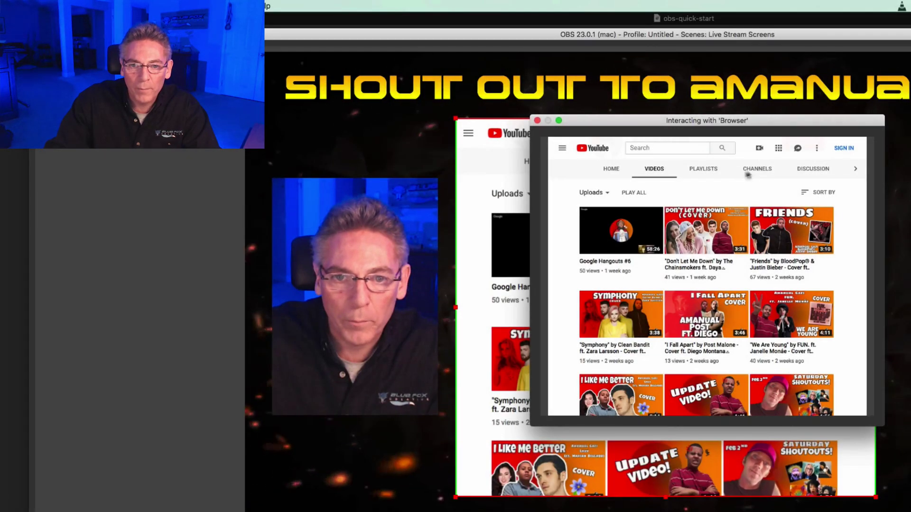
pyautogui.click(707, 170)
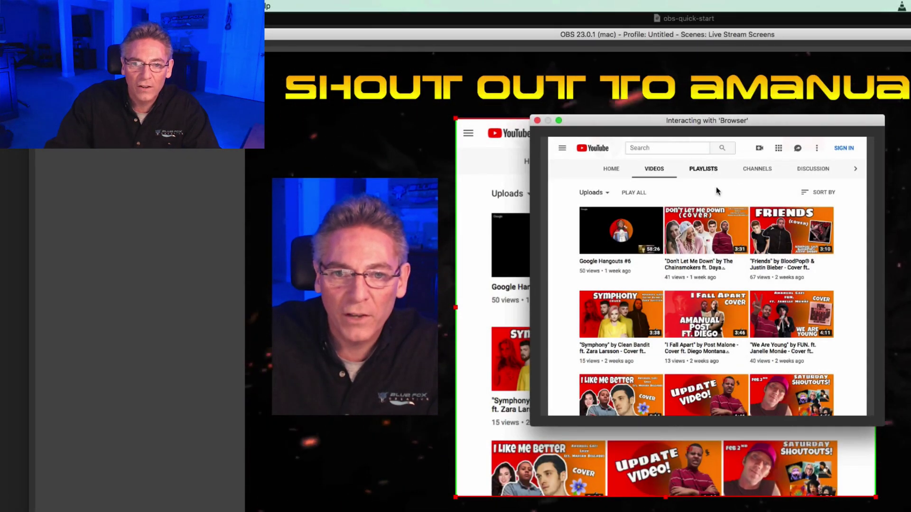
pyautogui.click(537, 120)
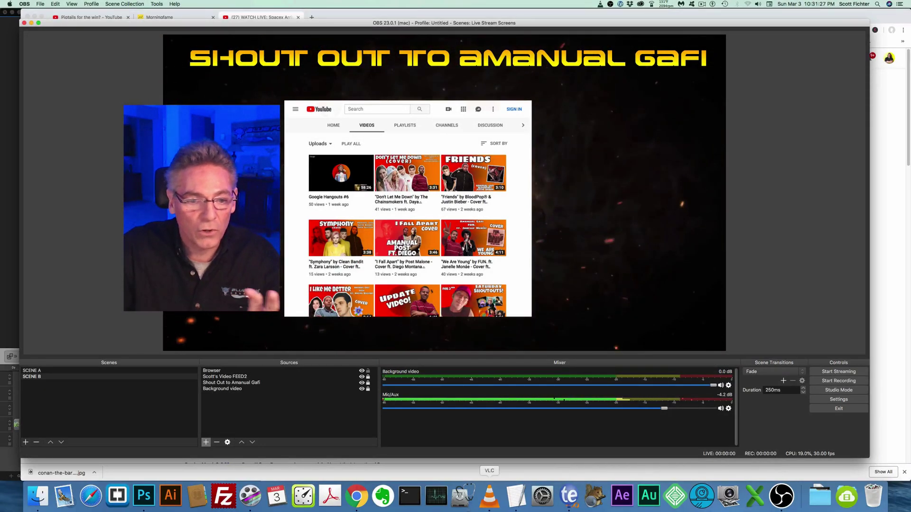
# Step: Copy the SpaceX live stream page URL from Chrome's address bar and return to OBS
pyautogui.click(355, 496)
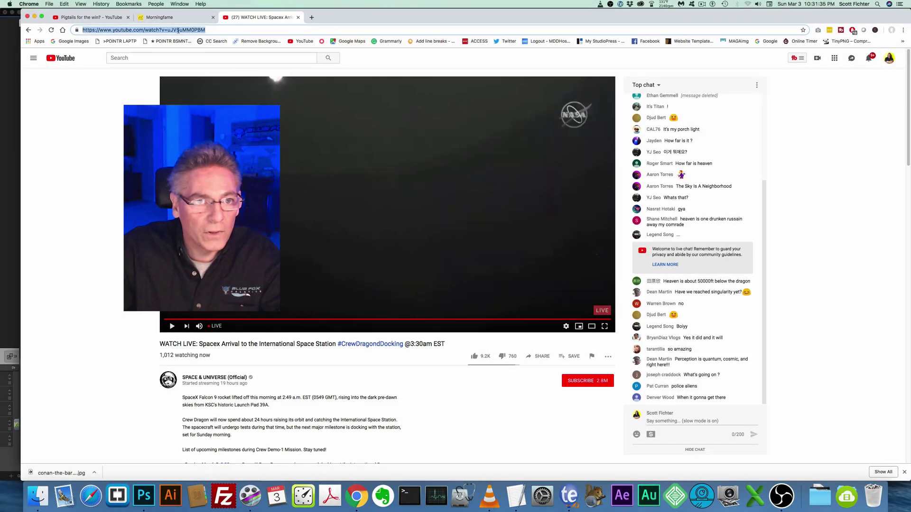
pyautogui.rightClick(178, 30)
pyautogui.click(200, 72)
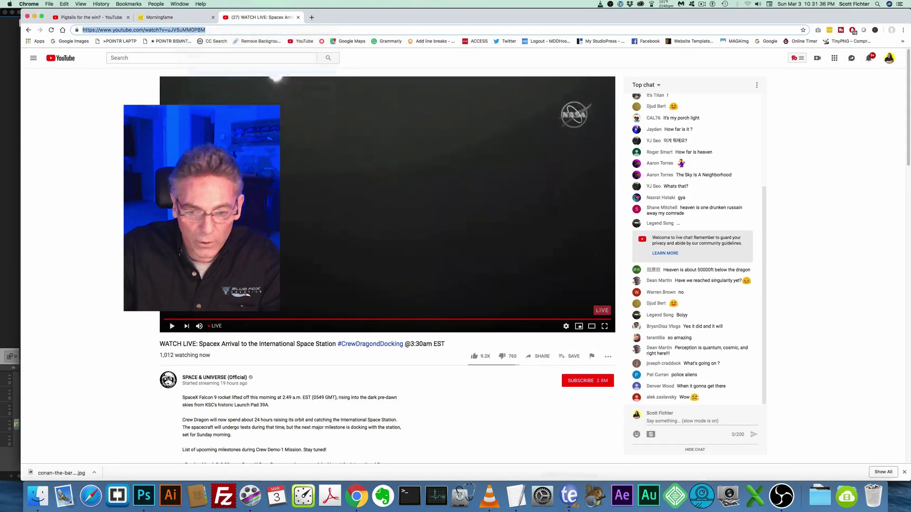
pyautogui.click(789, 509)
# Step: Add a Browser source named 'Chat Stream' with the YouTube live stream URL, 500 wide by 900 high
pyautogui.click(206, 442)
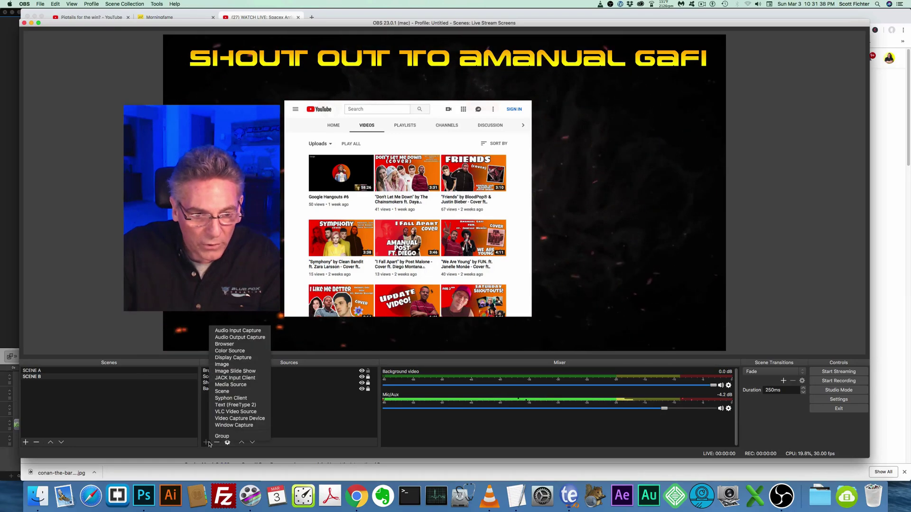
pyautogui.click(240, 345)
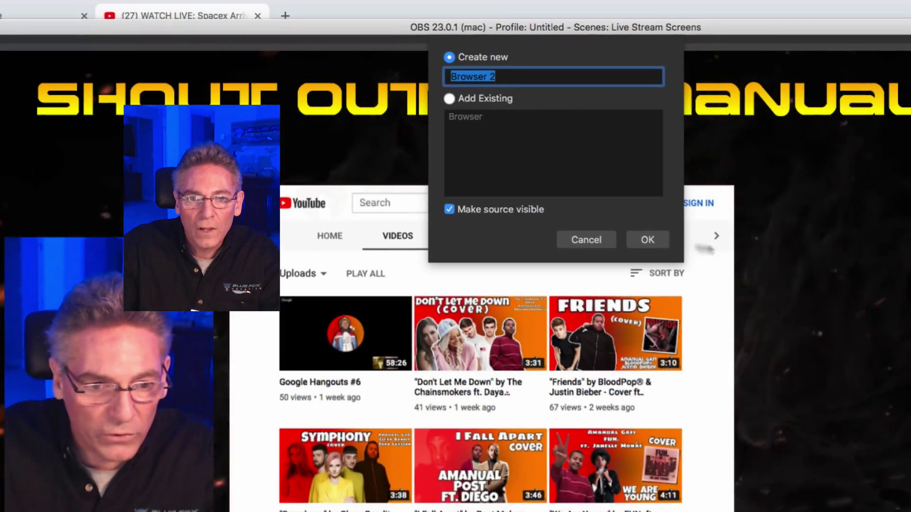
pyautogui.write('Cha')
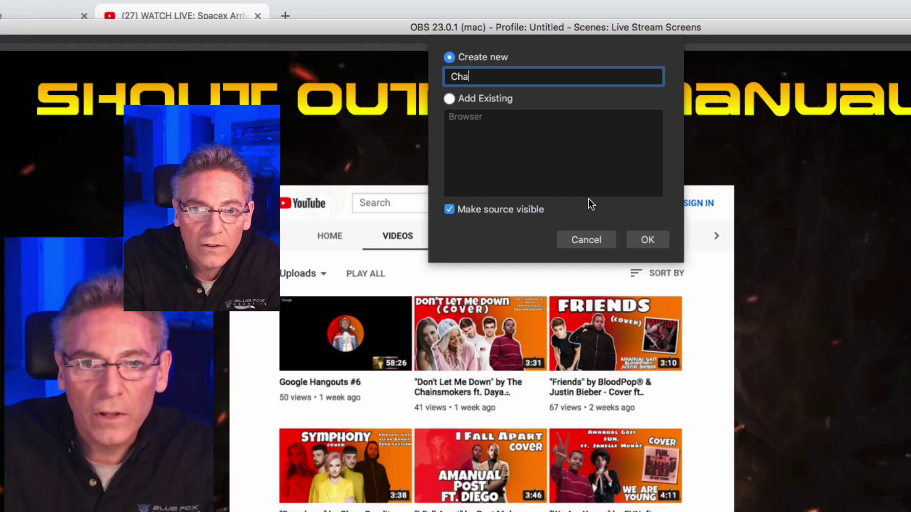
pyautogui.write('t Stream')
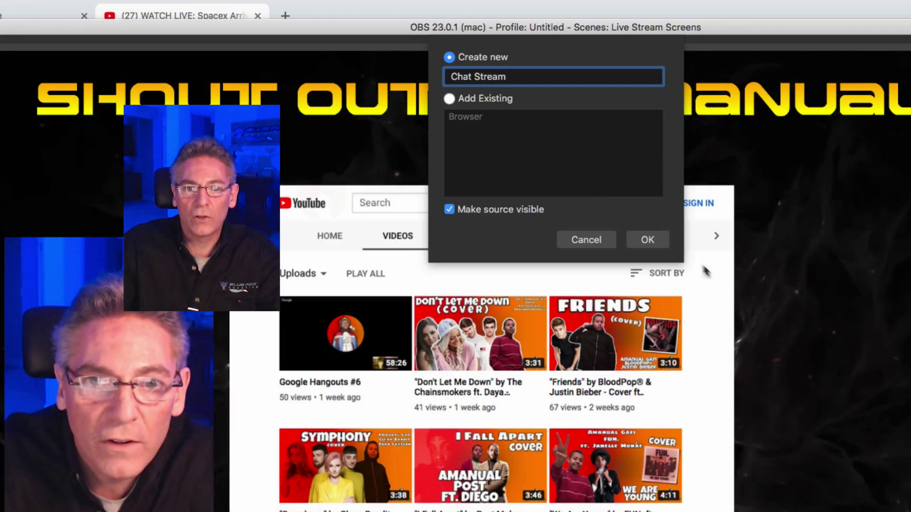
pyautogui.click(662, 241)
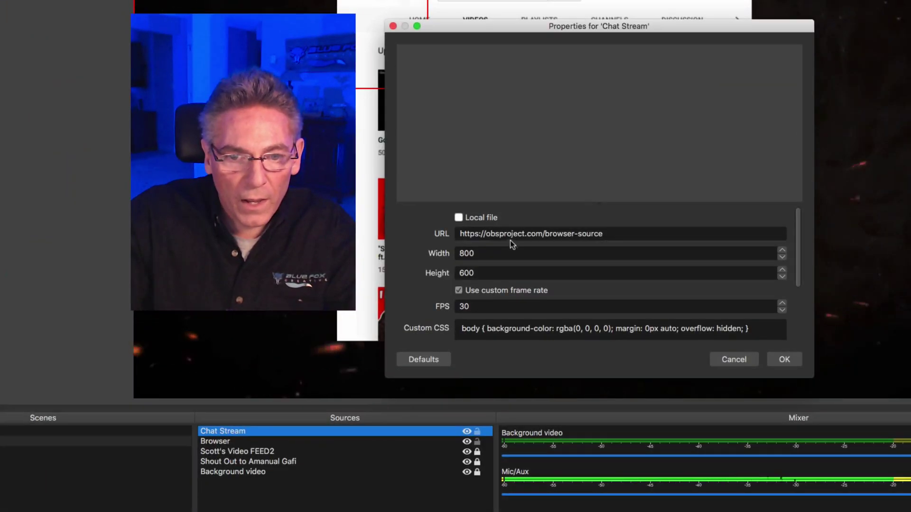
pyautogui.tripleClick(511, 242)
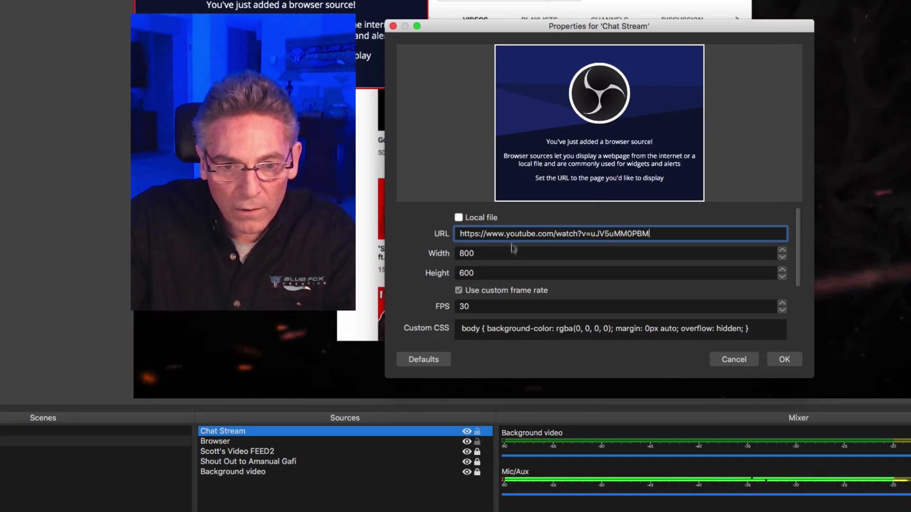
pyautogui.doubleClick(468, 255)
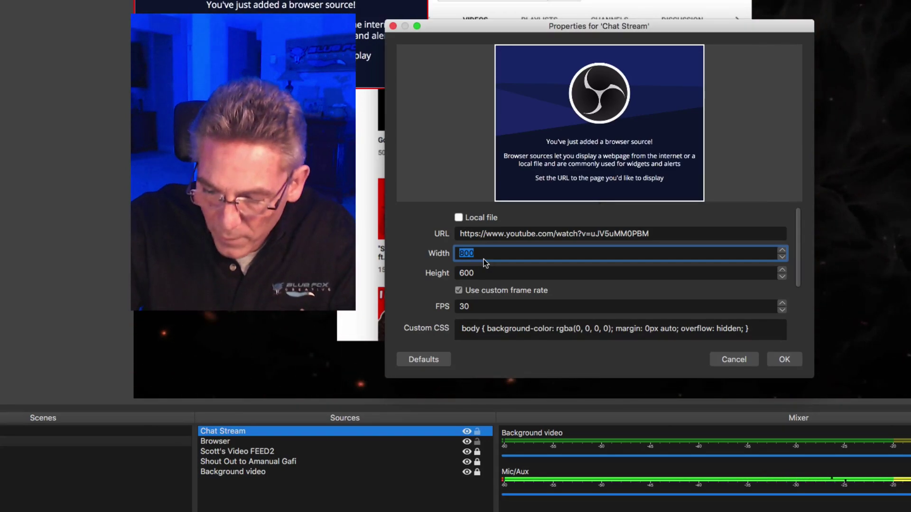
pyautogui.click(480, 275)
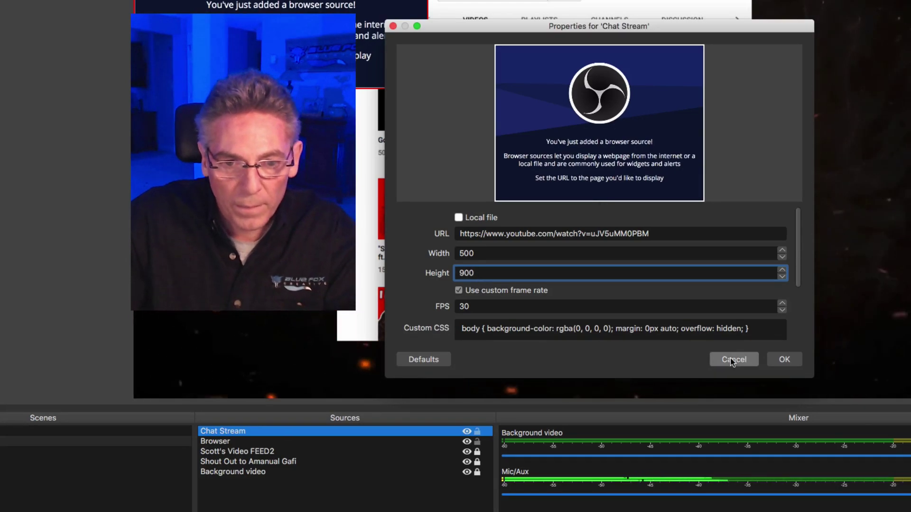
pyautogui.click(783, 362)
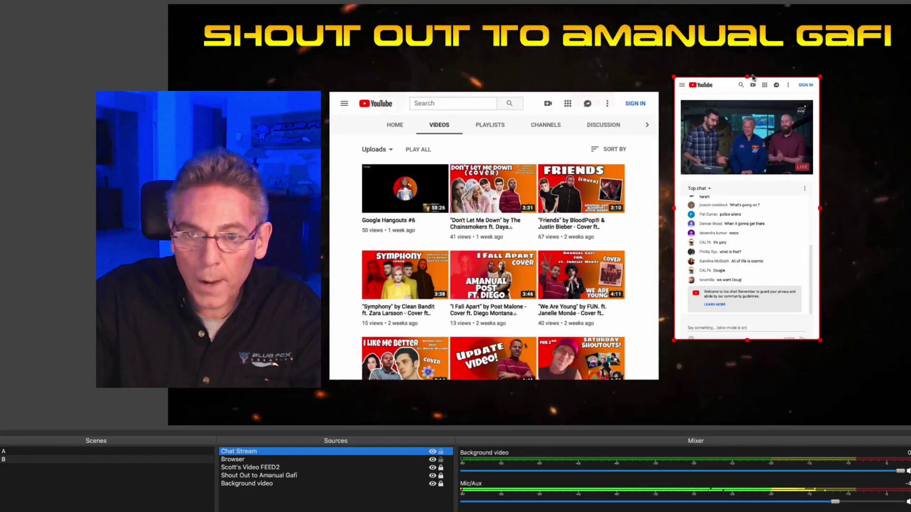
# Step: Crop the video player off Chat Stream, then enlarge it and fit it inside the canvas's right side
pyautogui.moveTo(751, 80); pyautogui.dragTo(739, 180)
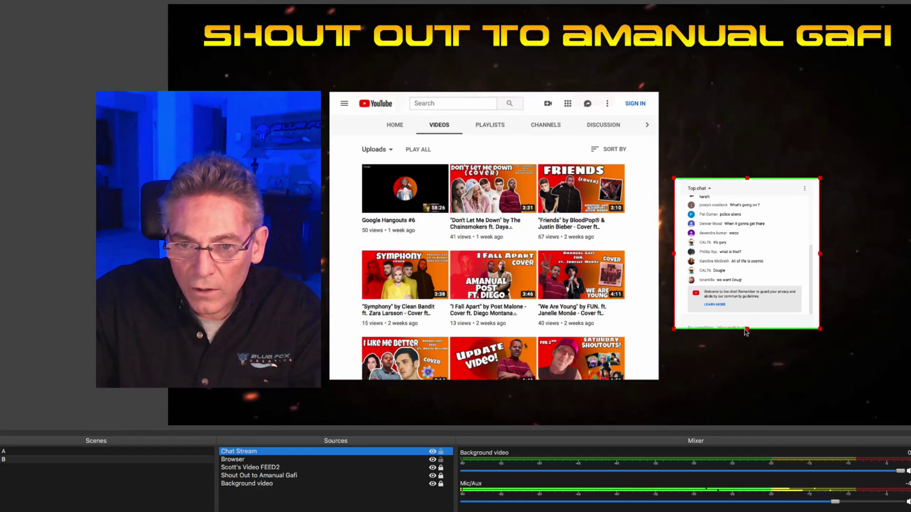
pyautogui.moveTo(747, 331); pyautogui.dragTo(747, 307)
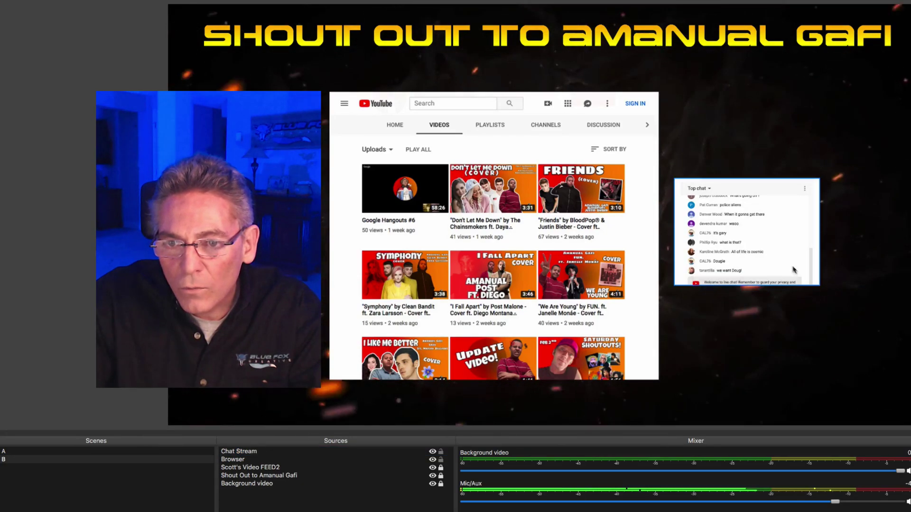
pyautogui.moveTo(820, 286); pyautogui.dragTo(883, 381)
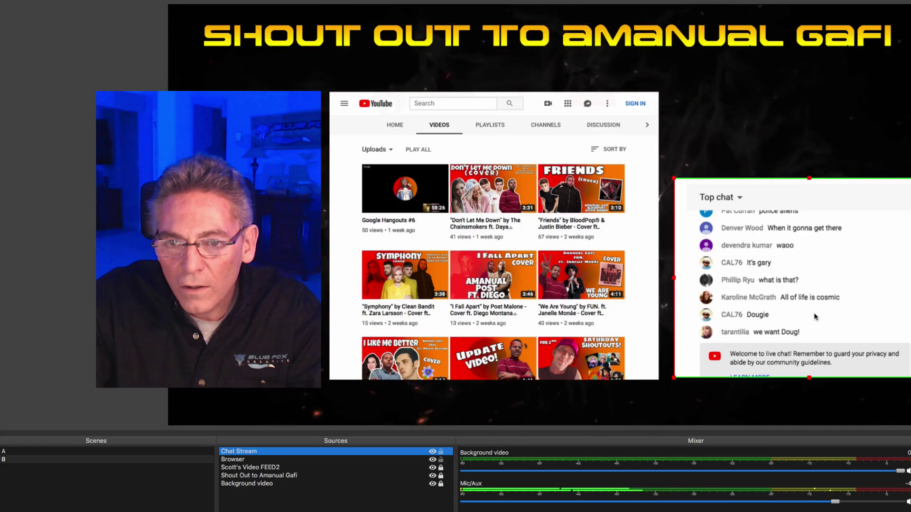
pyautogui.moveTo(813, 314); pyautogui.dragTo(809, 232)
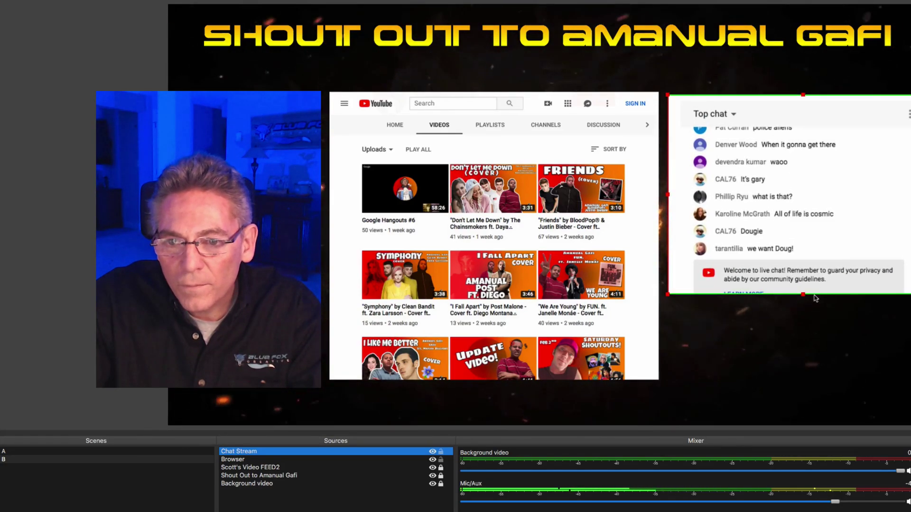
pyautogui.moveTo(804, 297); pyautogui.dragTo(804, 360)
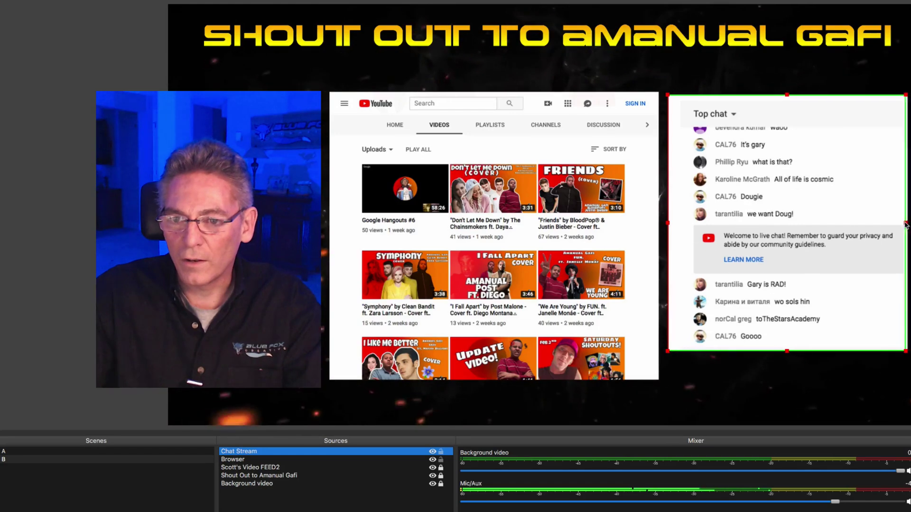
pyautogui.moveTo(910, 223); pyautogui.dragTo(906, 226)
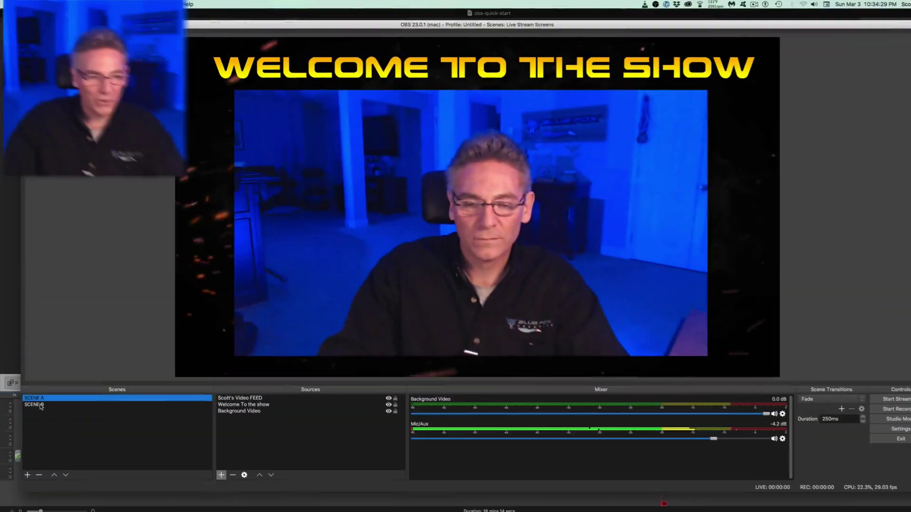
pyautogui.click(40, 406)
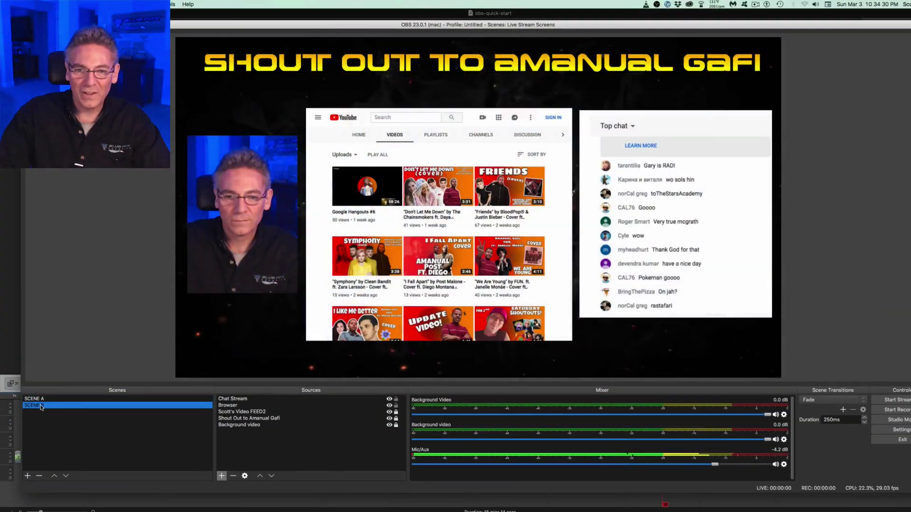
pyautogui.press('Up')
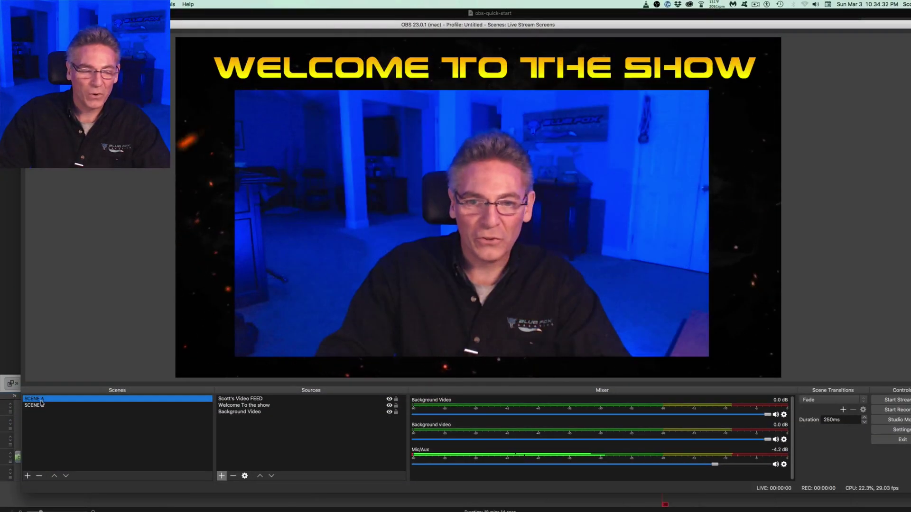
pyautogui.click(41, 406)
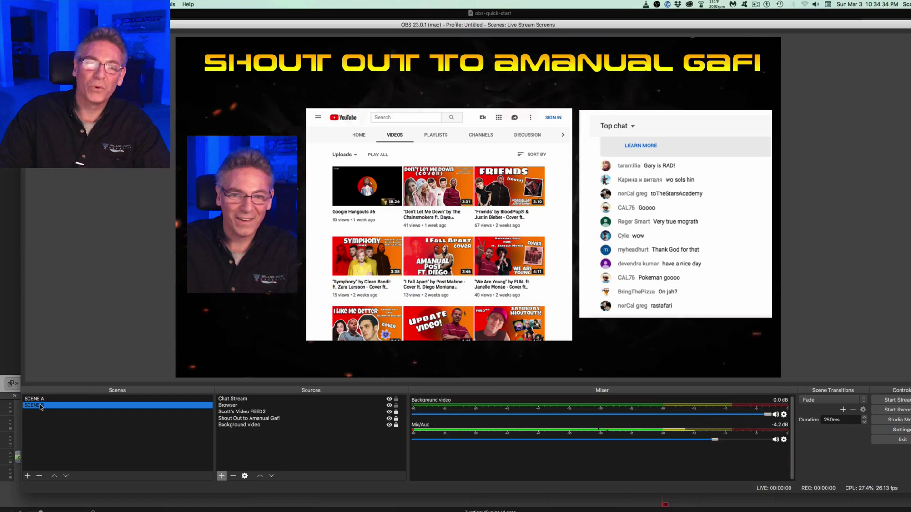